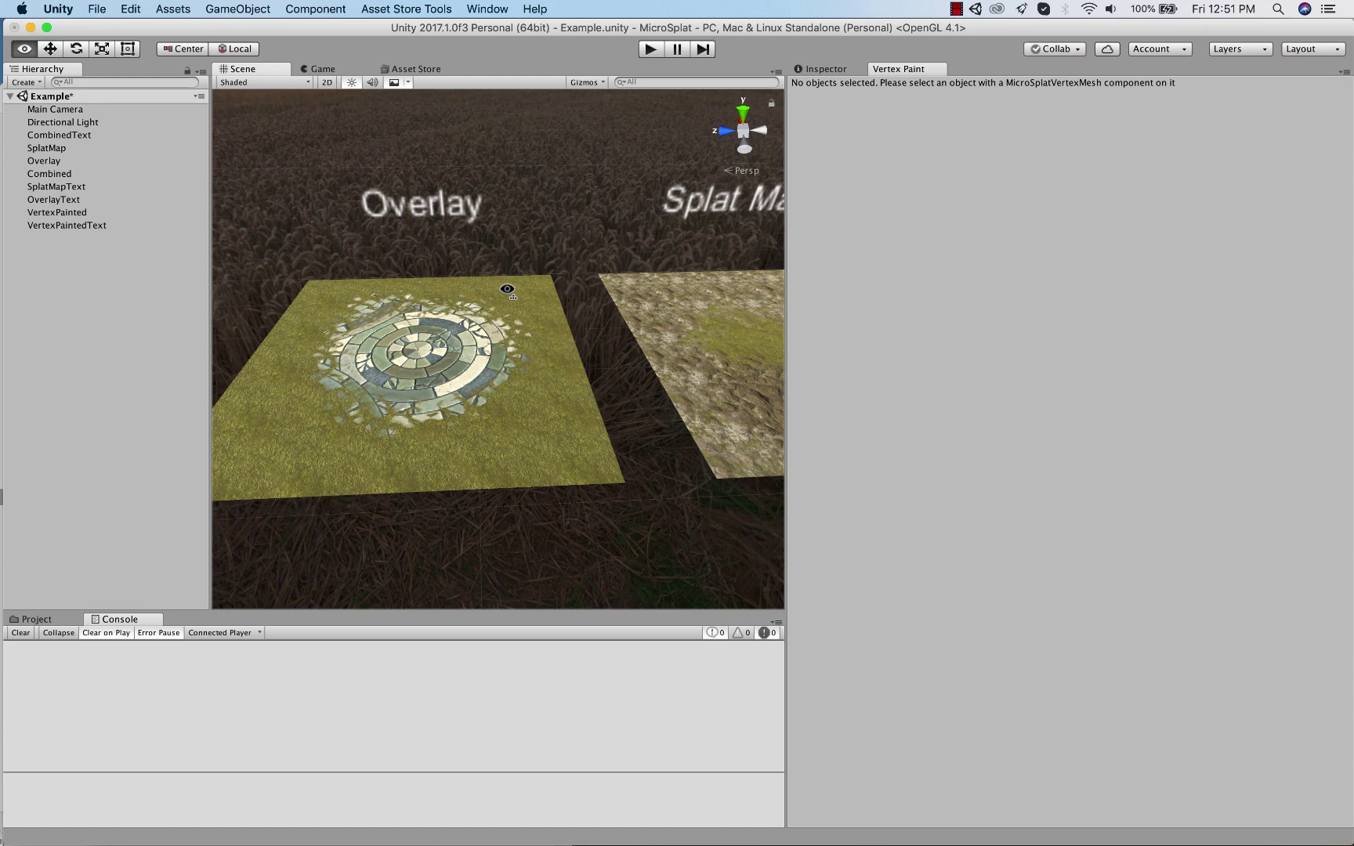
- Look around the Overlay plane, flying out toward the horizon and back in close
{"action": "right_click_drag", "start_coordinate": [507, 290], "coordinate": [507, 289]}
{"action": "mouse_move", "coordinate": [448, 414]}
{"action": "right_mouse_down"}
{"action": "mouse_move", "coordinate": [485, 377]}
{"action": "mouse_move", "coordinate": [439, 361]}
{"action": "mouse_move", "coordinate": [453, 436]}
{"action": "mouse_move", "coordinate": [434, 417]}
{"action": "right_mouse_up"}
{"action": "key", "text": "d"}
{"action": "key", "text": "a"}
{"action": "key", "text": "w"}
{"action": "key", "text": "s"}
- Fly to the Splat Map plane for a closer angled look, then on to the Combined plane
{"action": "key", "text": "d"}
{"action": "key", "text": "w"}
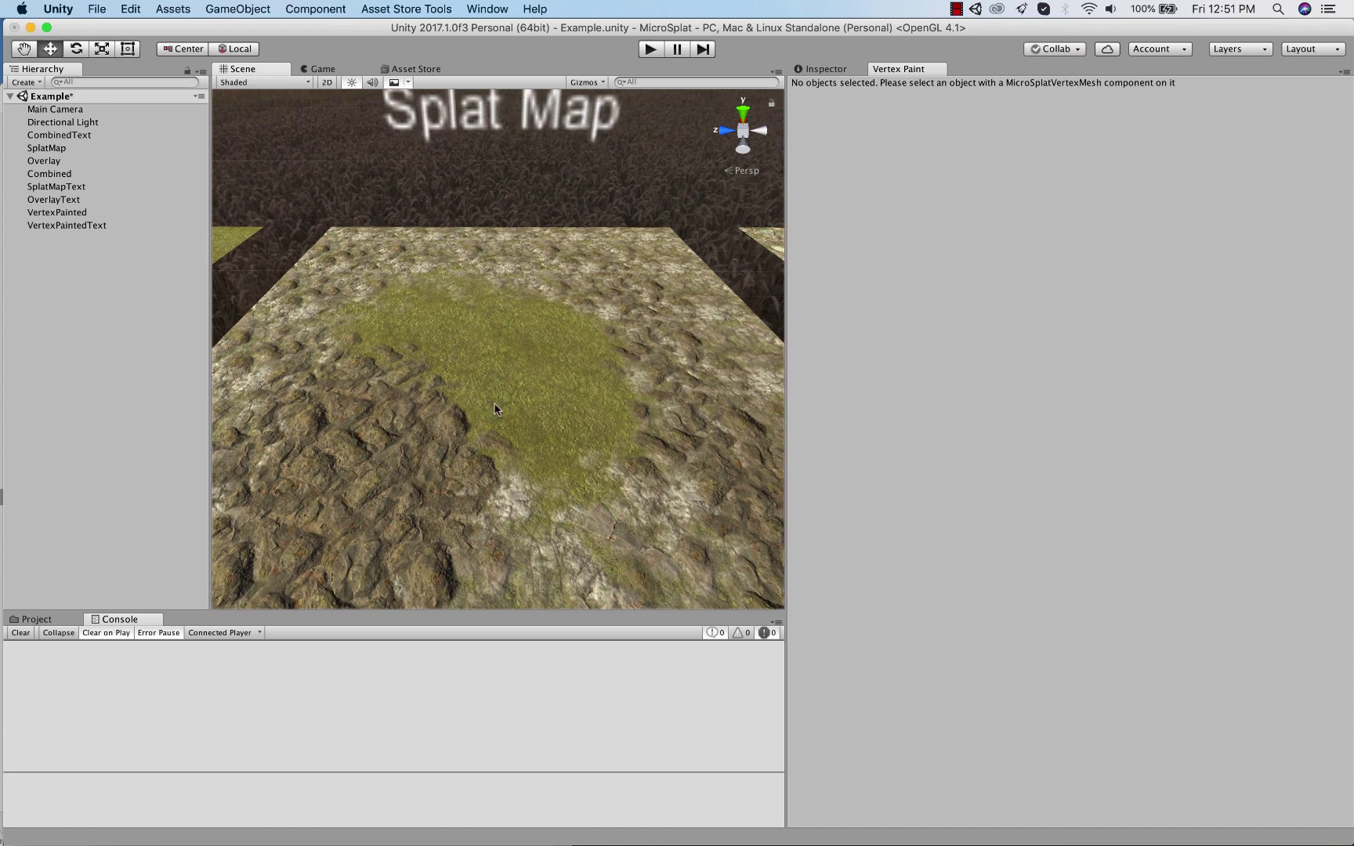
{"action": "mouse_move", "coordinate": [532, 397]}
{"action": "right_mouse_down"}
{"action": "mouse_move", "coordinate": [502, 384]}
{"action": "mouse_move", "coordinate": [523, 389]}
{"action": "right_mouse_up"}
{"action": "key", "text": "d"}
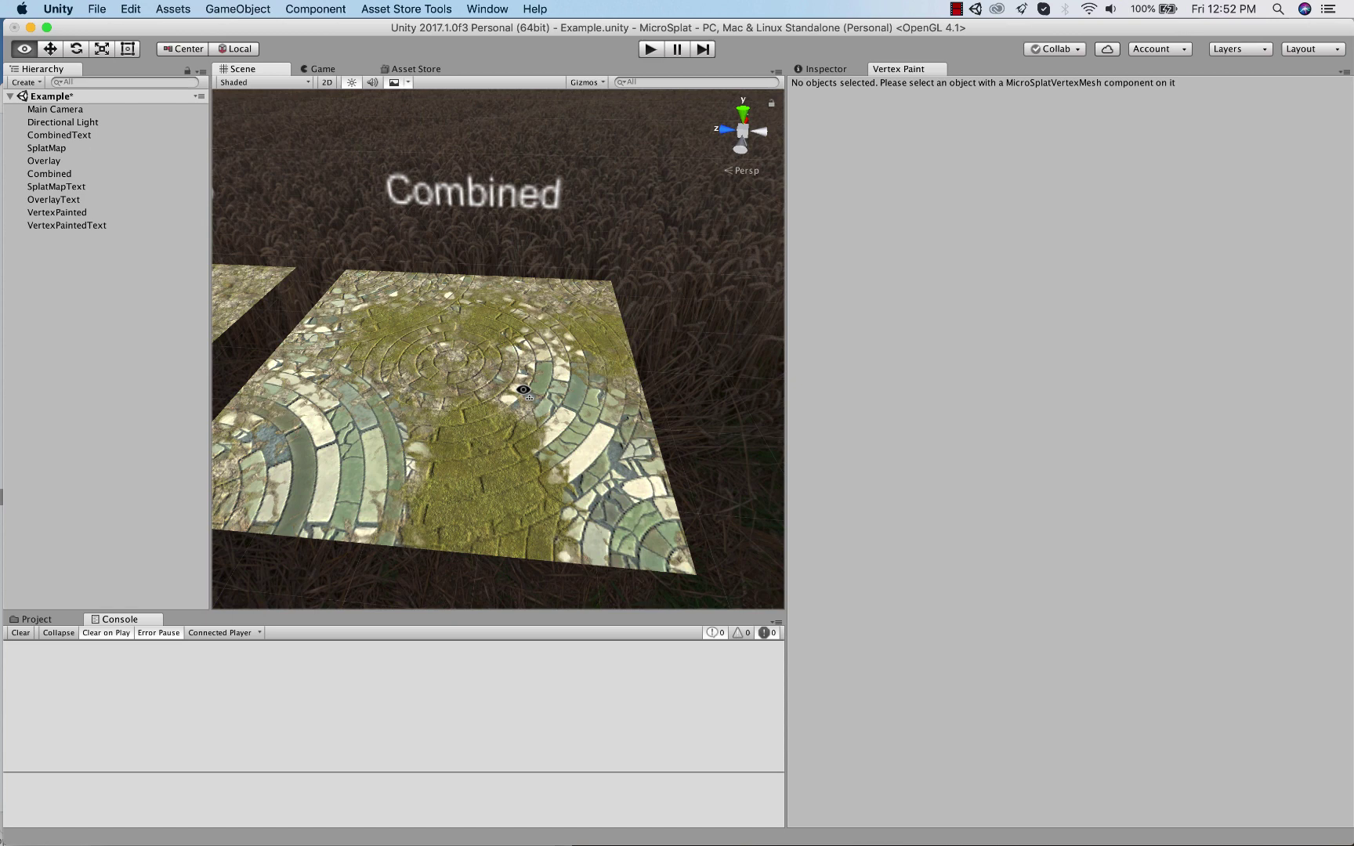
- Turn toward the Splat Map plane and back away until all four demo plates and sky show
{"action": "right_click_drag", "start_coordinate": [523, 389], "coordinate": [523, 392]}
{"action": "right_click_drag", "start_coordinate": [532, 367], "coordinate": [487, 362]}
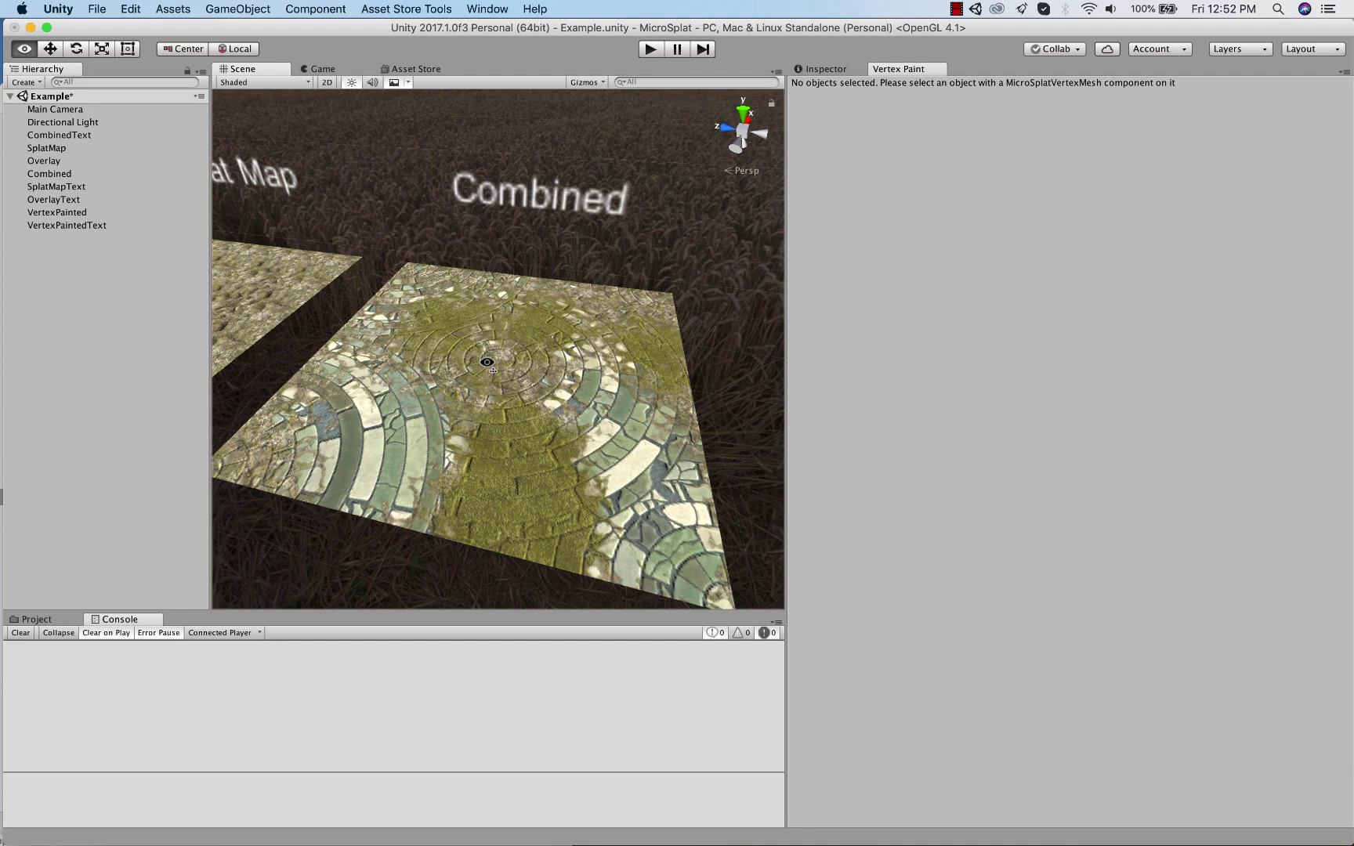
{"action": "mouse_move", "coordinate": [486, 362]}
{"action": "right_mouse_down"}
{"action": "mouse_move", "coordinate": [144, 338]}
{"action": "mouse_move", "coordinate": [230, 306]}
{"action": "mouse_move", "coordinate": [412, 295]}
{"action": "mouse_move", "coordinate": [612, 328]}
{"action": "right_mouse_up"}
{"action": "key", "text": "s"}
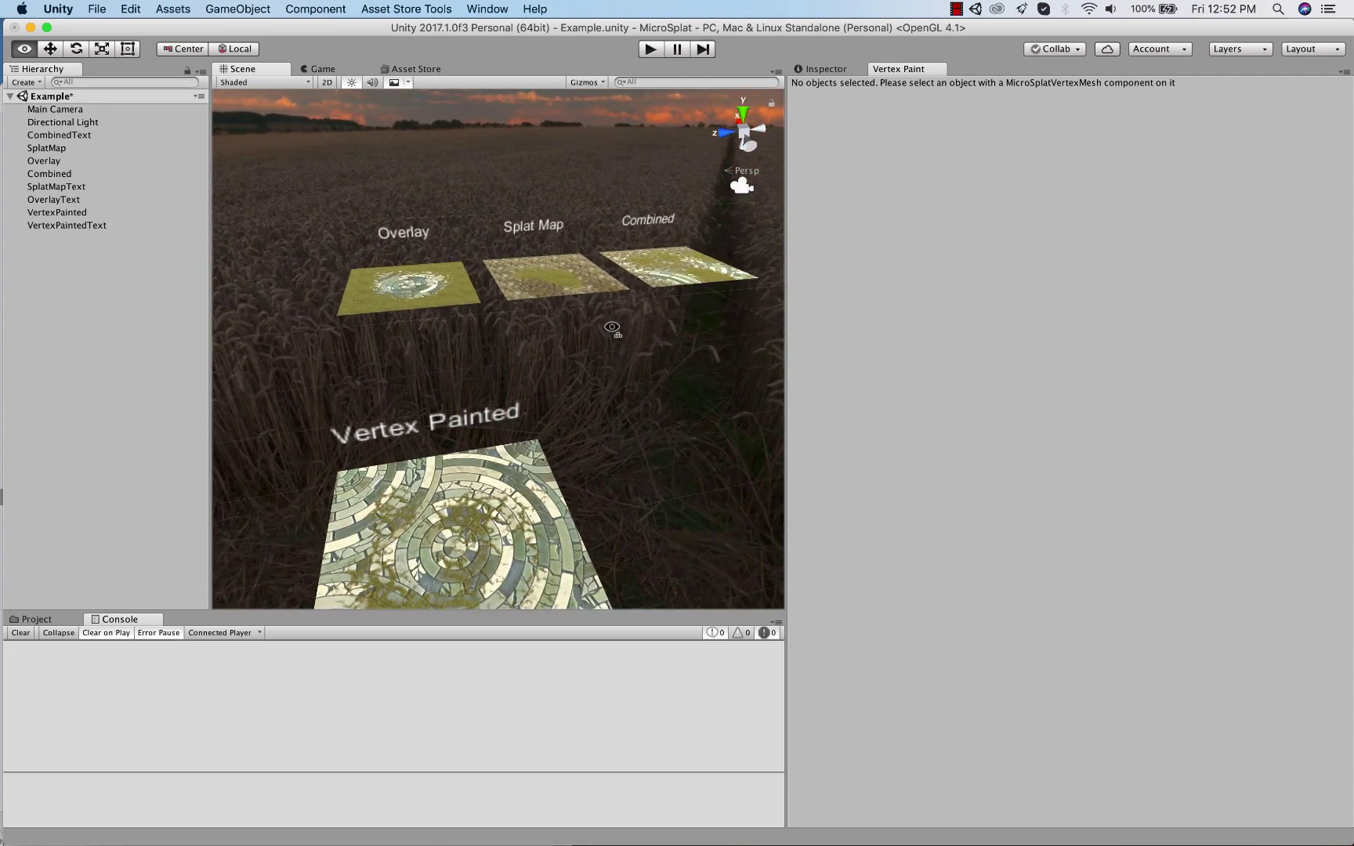
- Fly down onto the Overlay plate and frame it in the Scene view
{"action": "key", "text": "w"}
{"action": "right_click_drag", "start_coordinate": [612, 328], "coordinate": [605, 446]}
{"action": "key", "text": "s"}
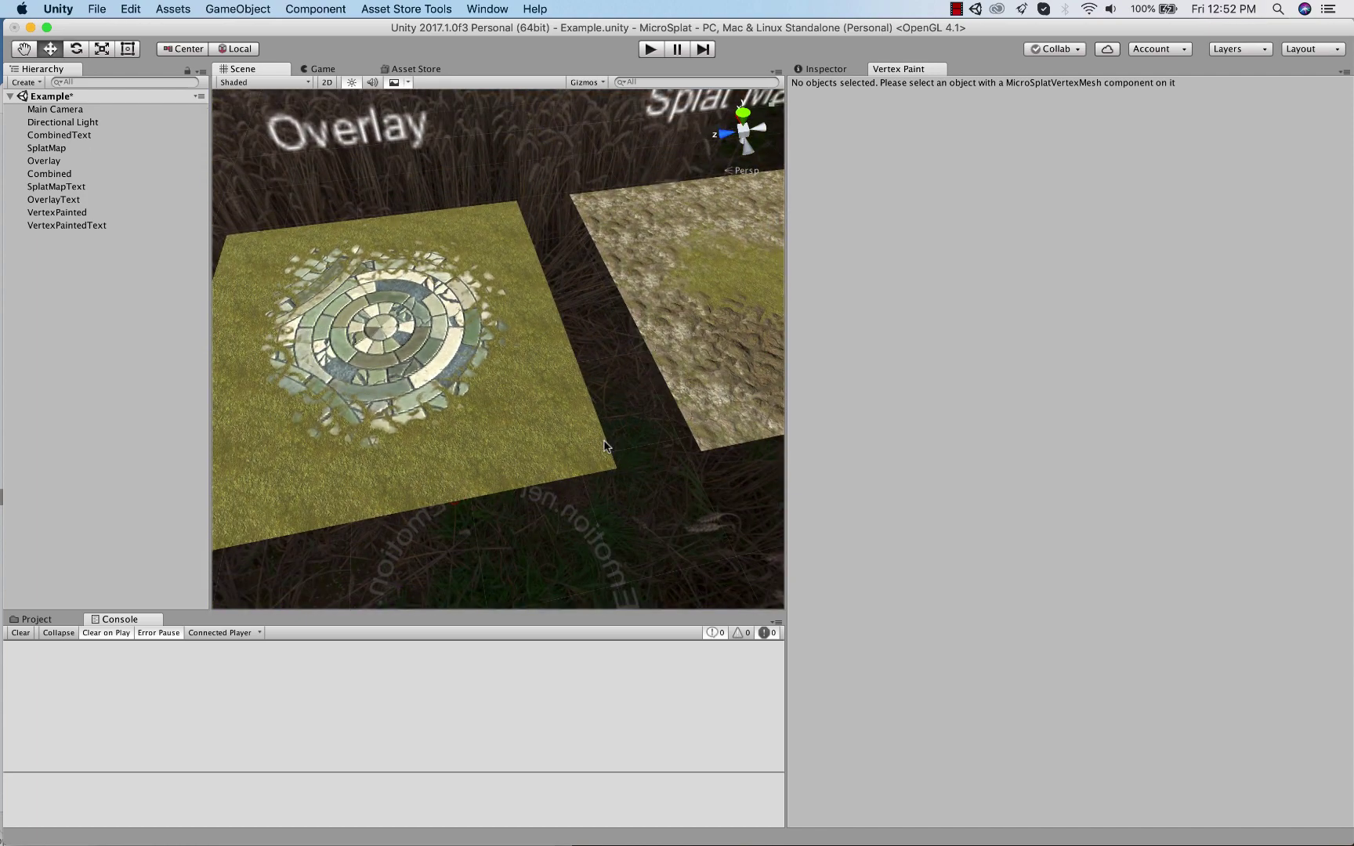
{"action": "key", "text": "w"}
{"action": "right_click_drag", "start_coordinate": [583, 417], "coordinate": [470, 411]}
{"action": "key", "text": "s"}
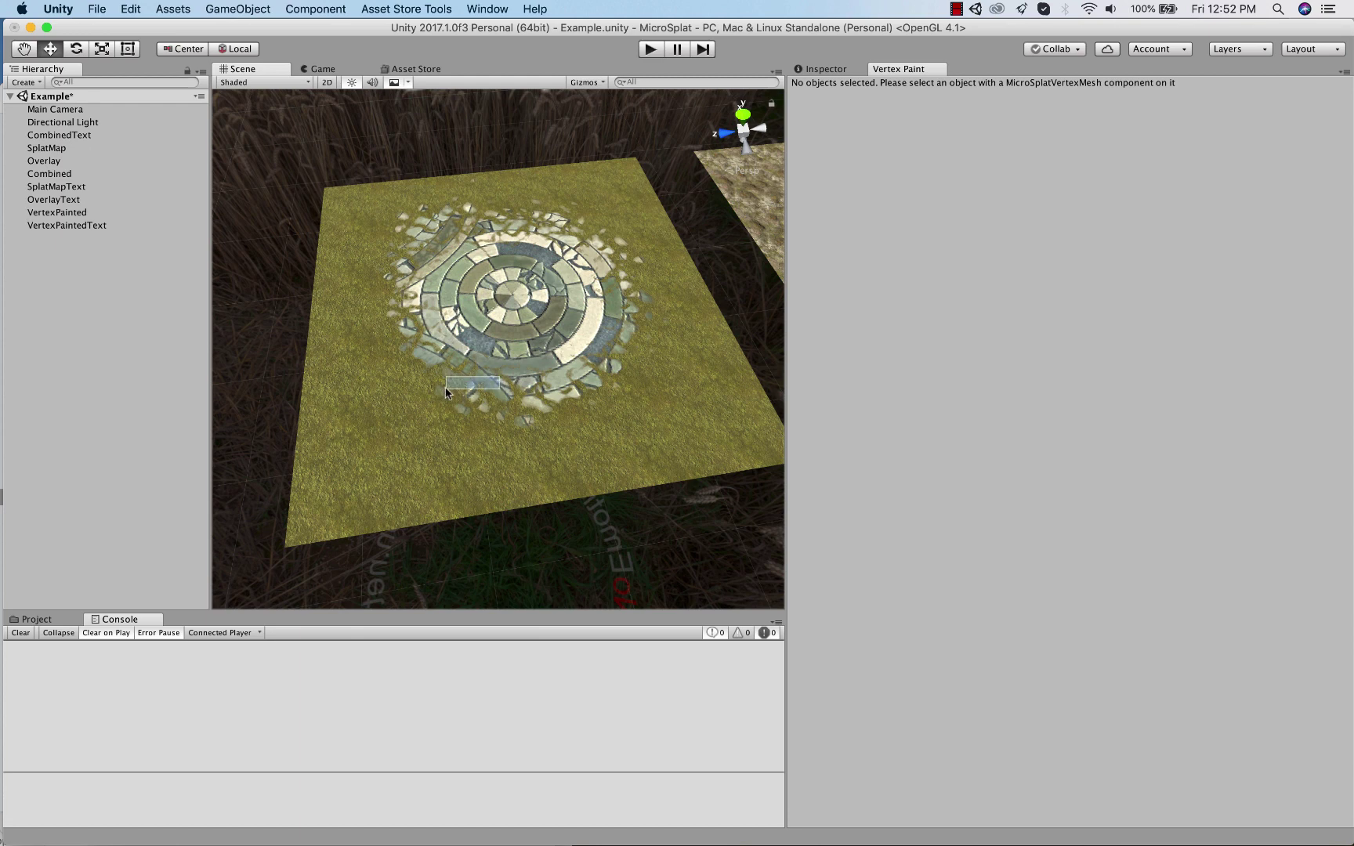
- Orbit the Overlay plane to show it beside the Splat Map plane, zooming in and back out
{"action": "left_click_drag", "start_coordinate": [460, 338], "coordinate": [431, 322], "text": "alt"}
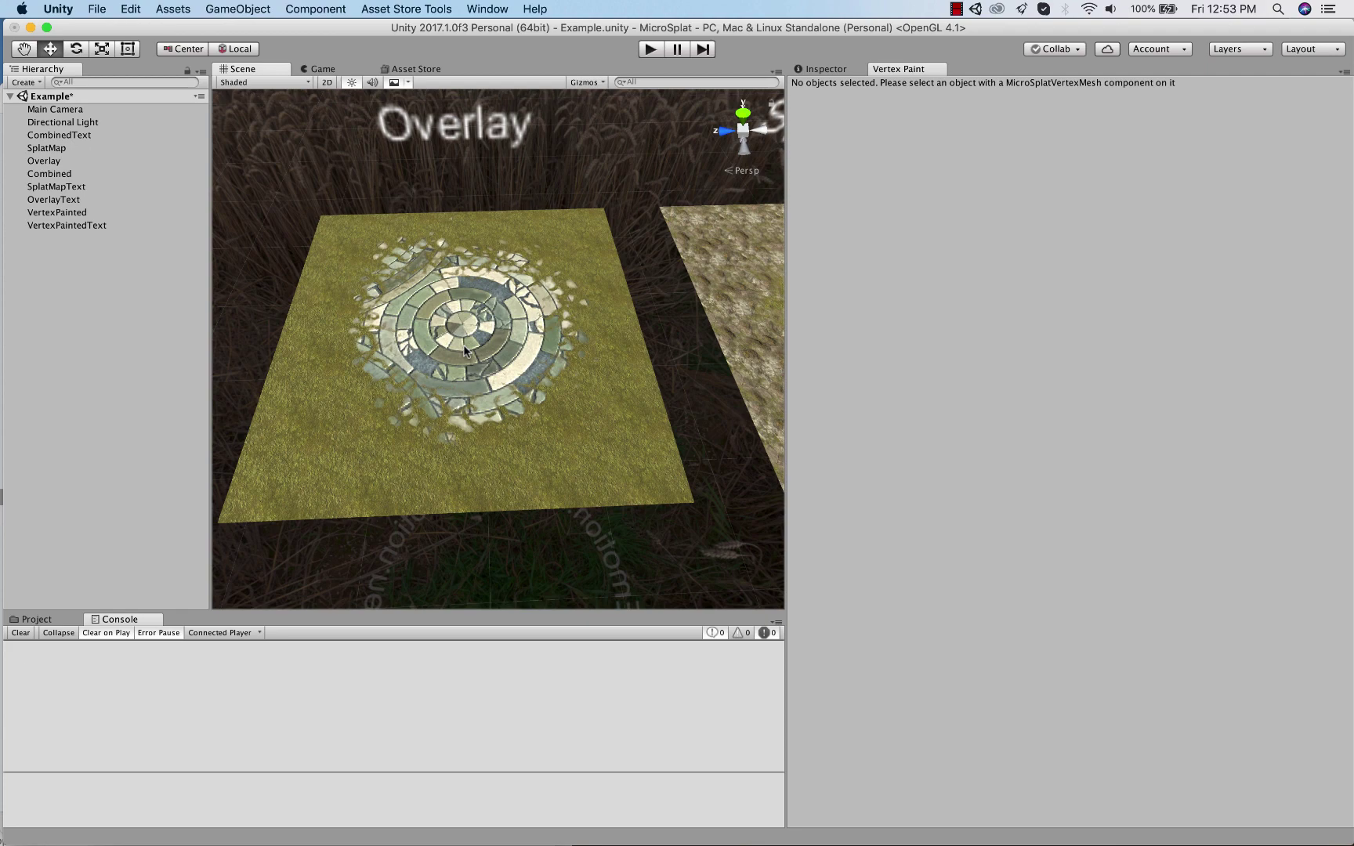
{"action": "left_click_drag", "start_coordinate": [465, 350], "coordinate": [503, 349], "text": "alt"}
{"action": "scroll", "coordinate": [429, 347], "scroll_direction": "down", "scroll_amount": 5, "text": "alt"}
{"action": "scroll", "coordinate": [431, 347], "scroll_direction": "up", "scroll_amount": 8, "text": "alt"}
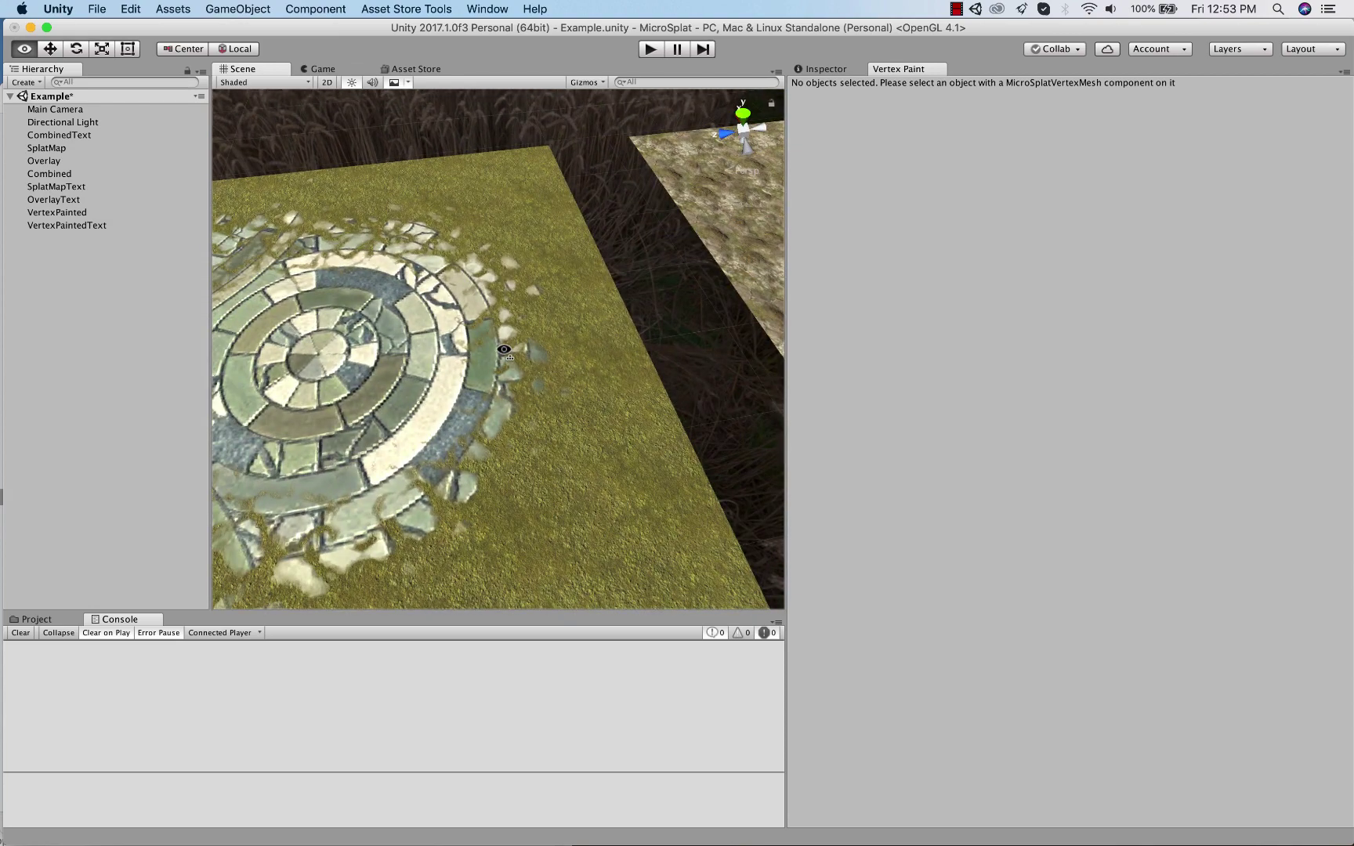
{"action": "scroll", "coordinate": [504, 349], "scroll_direction": "down", "scroll_amount": 5, "text": "alt"}
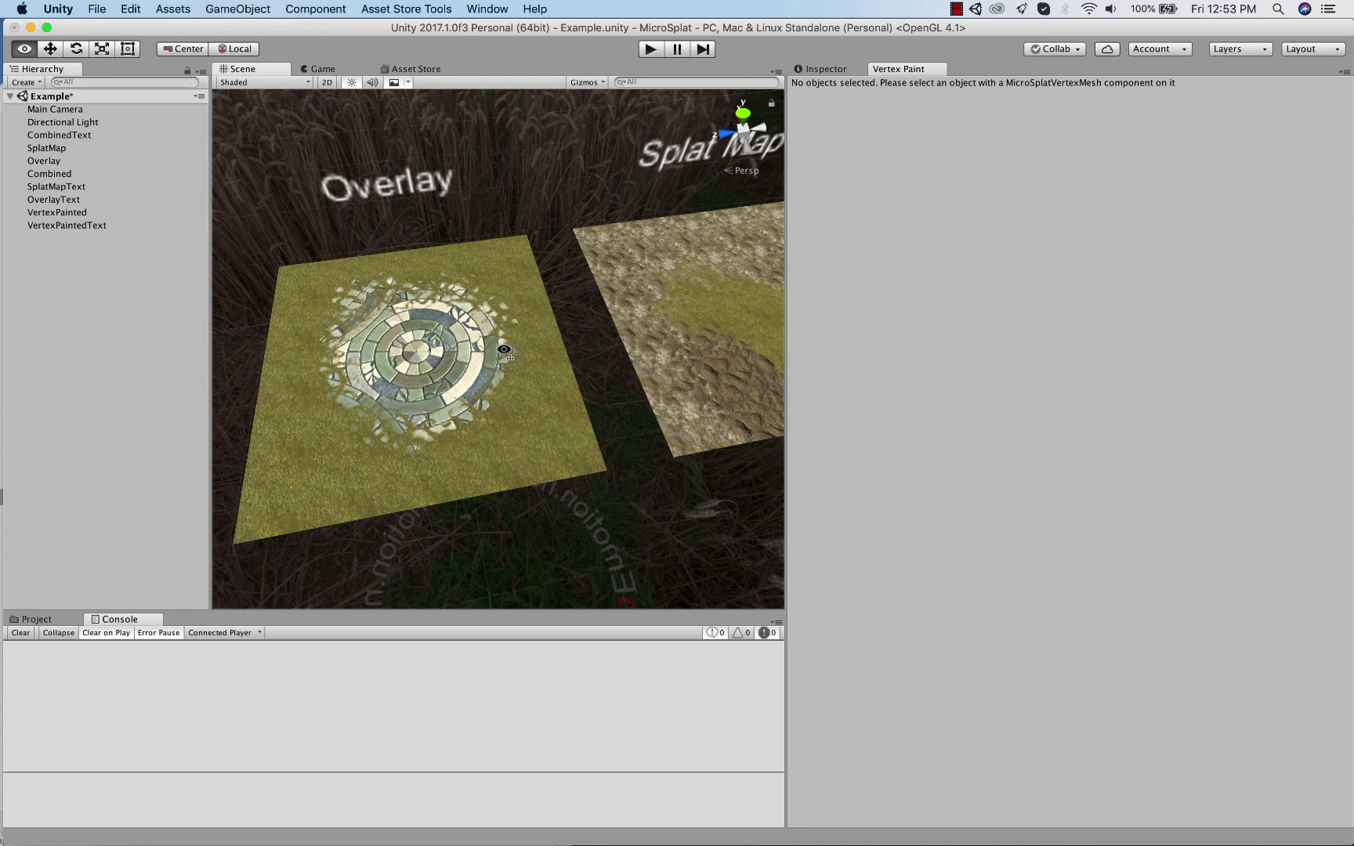
- Orbit past the Overlay and Splat Map planes and zoom toward the Vertex Painted plate
{"action": "left_click_drag", "start_coordinate": [504, 349], "coordinate": [467, 342], "text": "alt"}
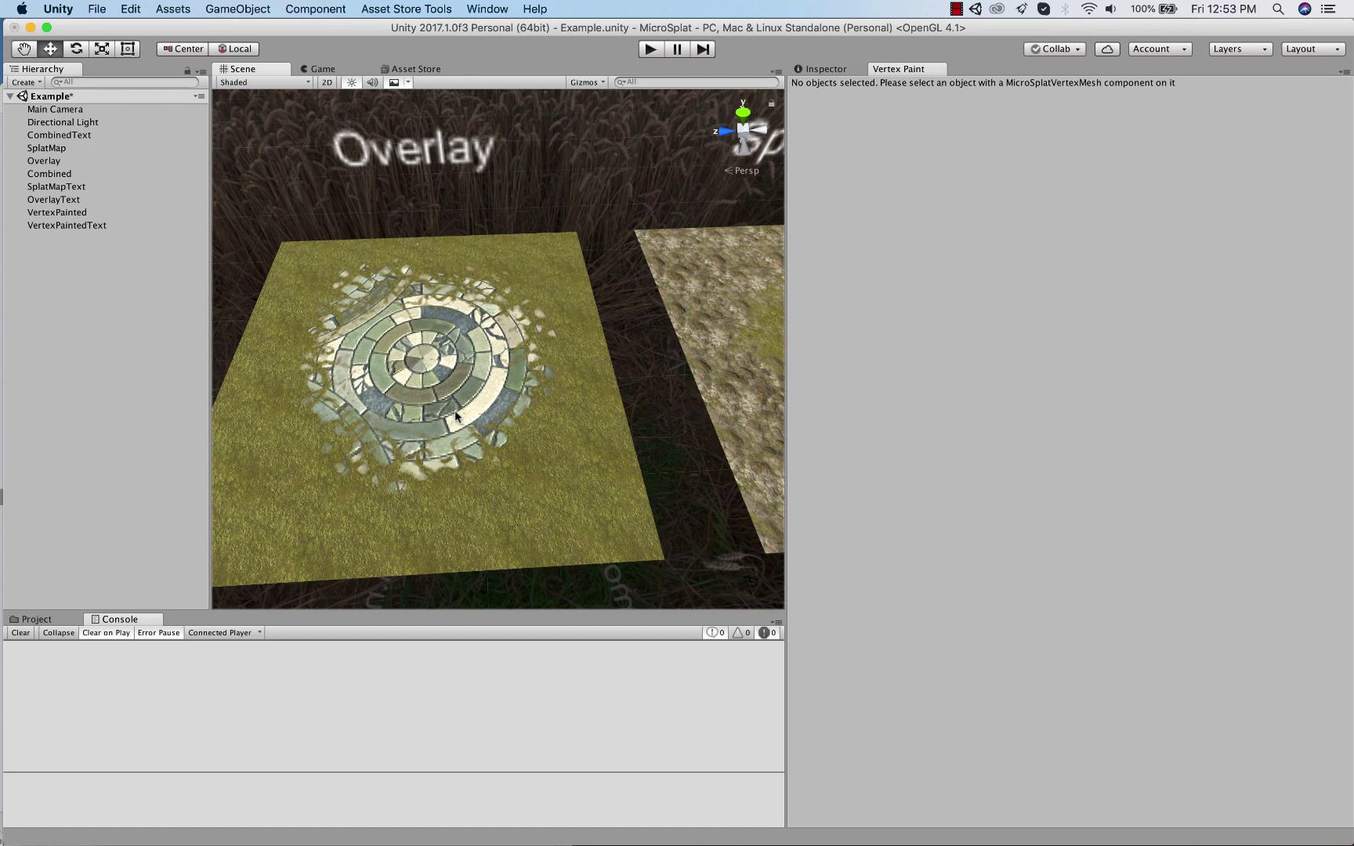
{"action": "mouse_move", "coordinate": [454, 409]}
{"action": "left_mouse_down", "text": "alt"}
{"action": "mouse_move", "coordinate": [538, 363]}
{"action": "mouse_move", "coordinate": [395, 353]}
{"action": "mouse_move", "coordinate": [281, 378]}
{"action": "mouse_move", "coordinate": [169, 369]}
{"action": "mouse_move", "coordinate": [163, 355]}
{"action": "mouse_move", "coordinate": [406, 346]}
{"action": "mouse_move", "coordinate": [461, 377]}
{"action": "left_mouse_up", "text": "alt"}
{"action": "scroll", "coordinate": [406, 347], "scroll_direction": "up", "scroll_amount": 6}
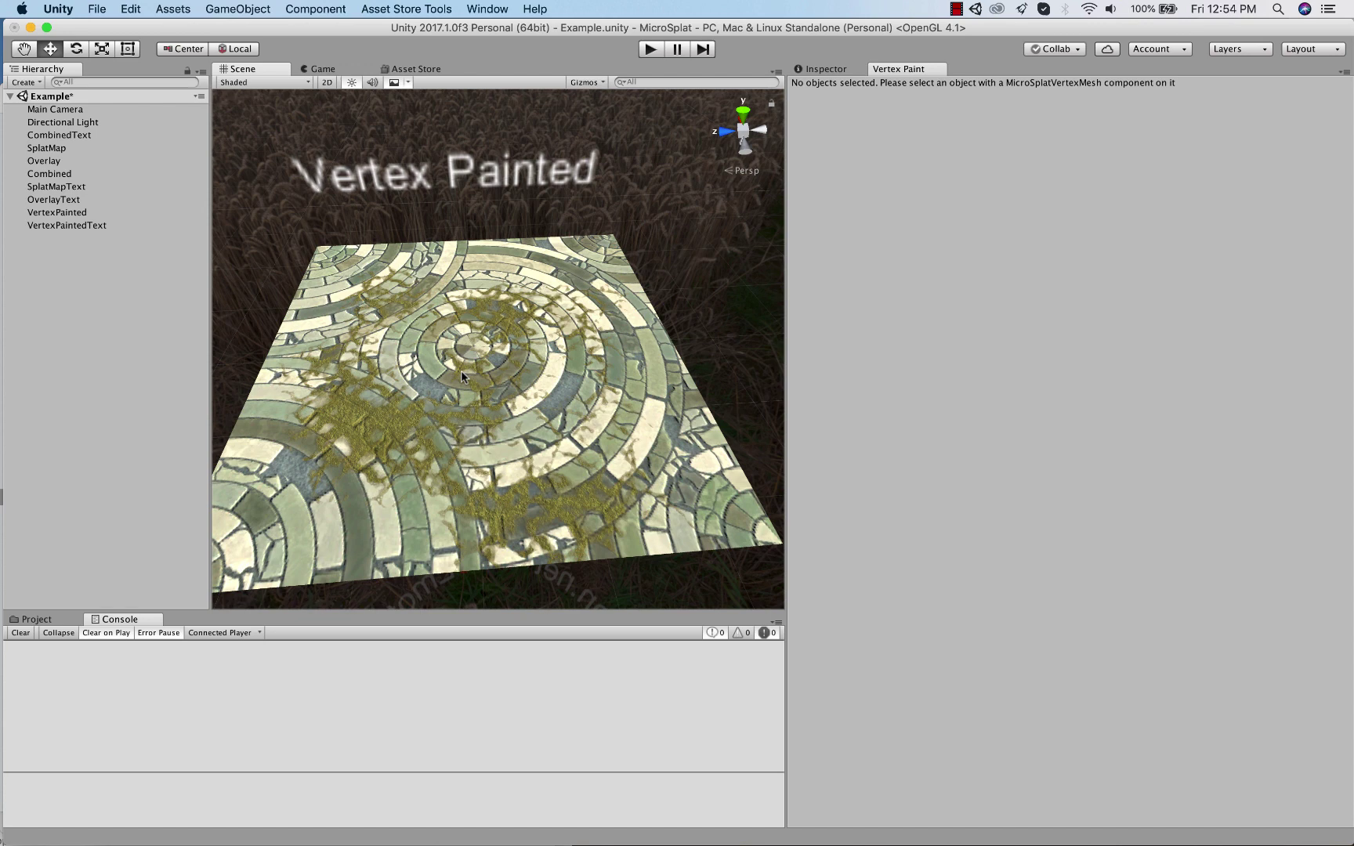
{"action": "right_click_drag", "start_coordinate": [462, 371], "coordinate": [454, 470]}
{"action": "key", "text": "w"}
{"action": "key", "text": "s"}
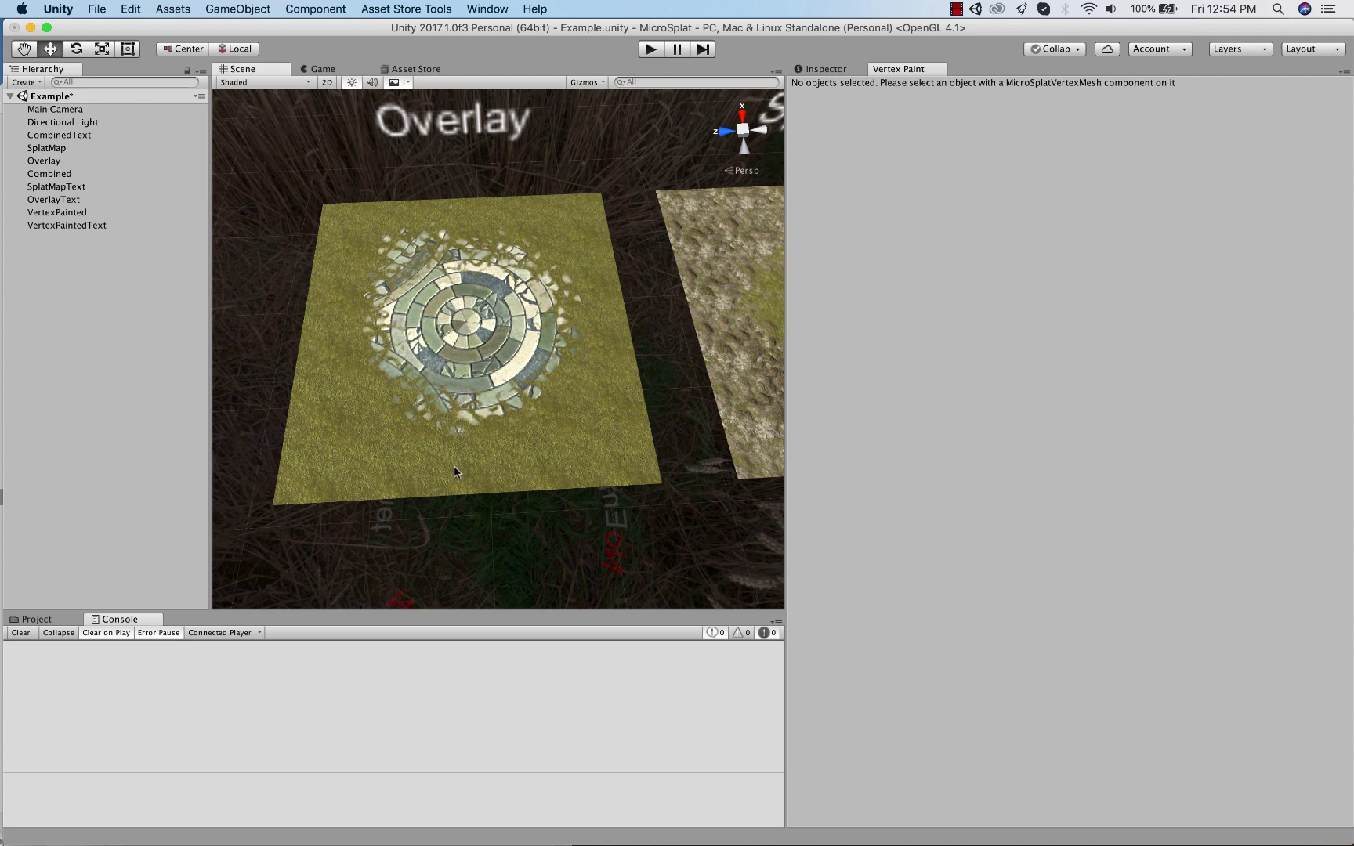
{"action": "mouse_move", "coordinate": [478, 500]}
{"action": "right_mouse_down"}
{"action": "mouse_move", "coordinate": [466, 450]}
{"action": "mouse_move", "coordinate": [478, 398]}
{"action": "right_mouse_up"}
{"action": "key", "text": "s"}
{"action": "key", "text": "w"}
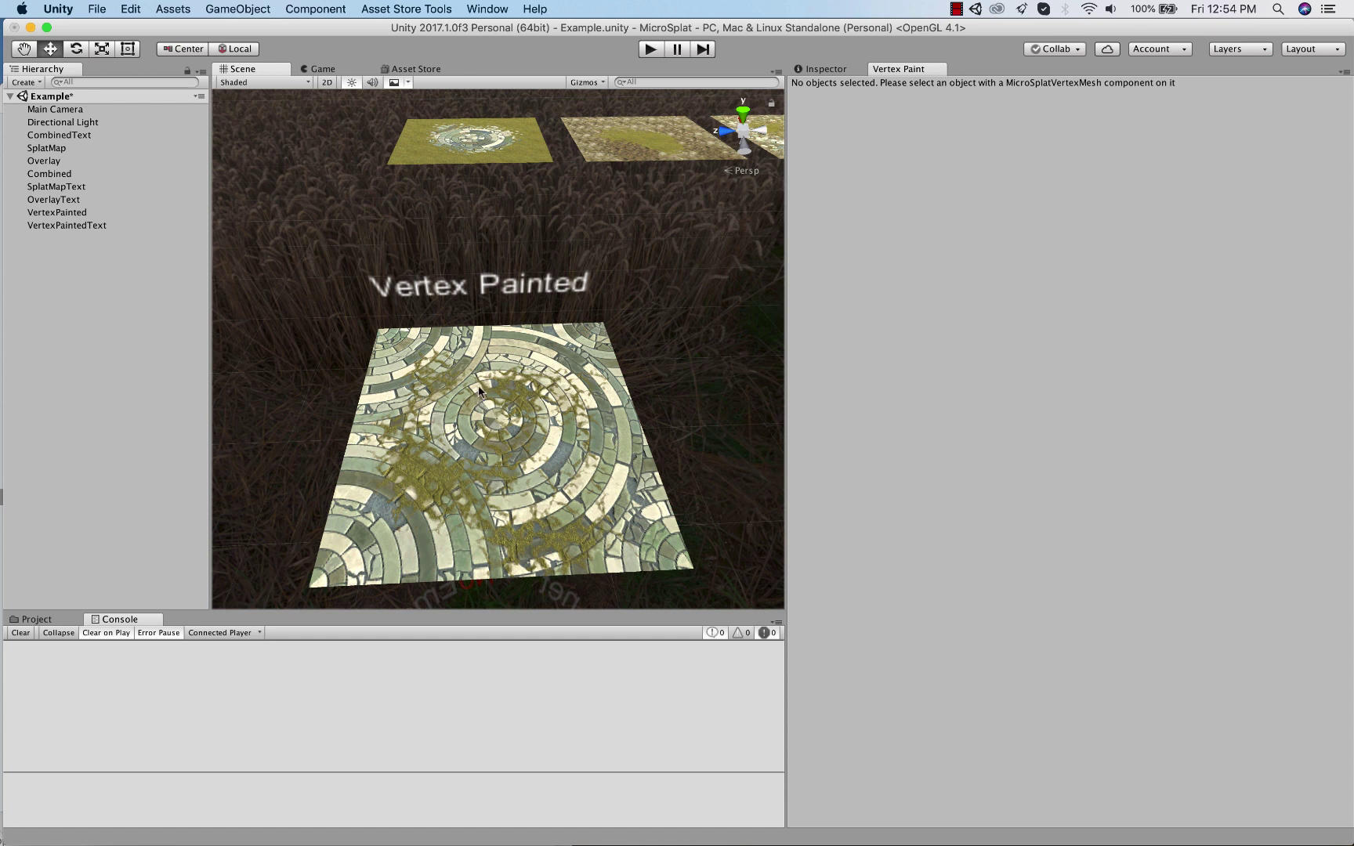
{"action": "left_click_drag", "start_coordinate": [485, 439], "coordinate": [482, 470], "text": "alt"}
{"action": "scroll", "coordinate": [482, 471], "scroll_direction": "up", "scroll_amount": 5}
{"action": "scroll", "coordinate": [479, 470], "scroll_direction": "down", "scroll_amount": 3}
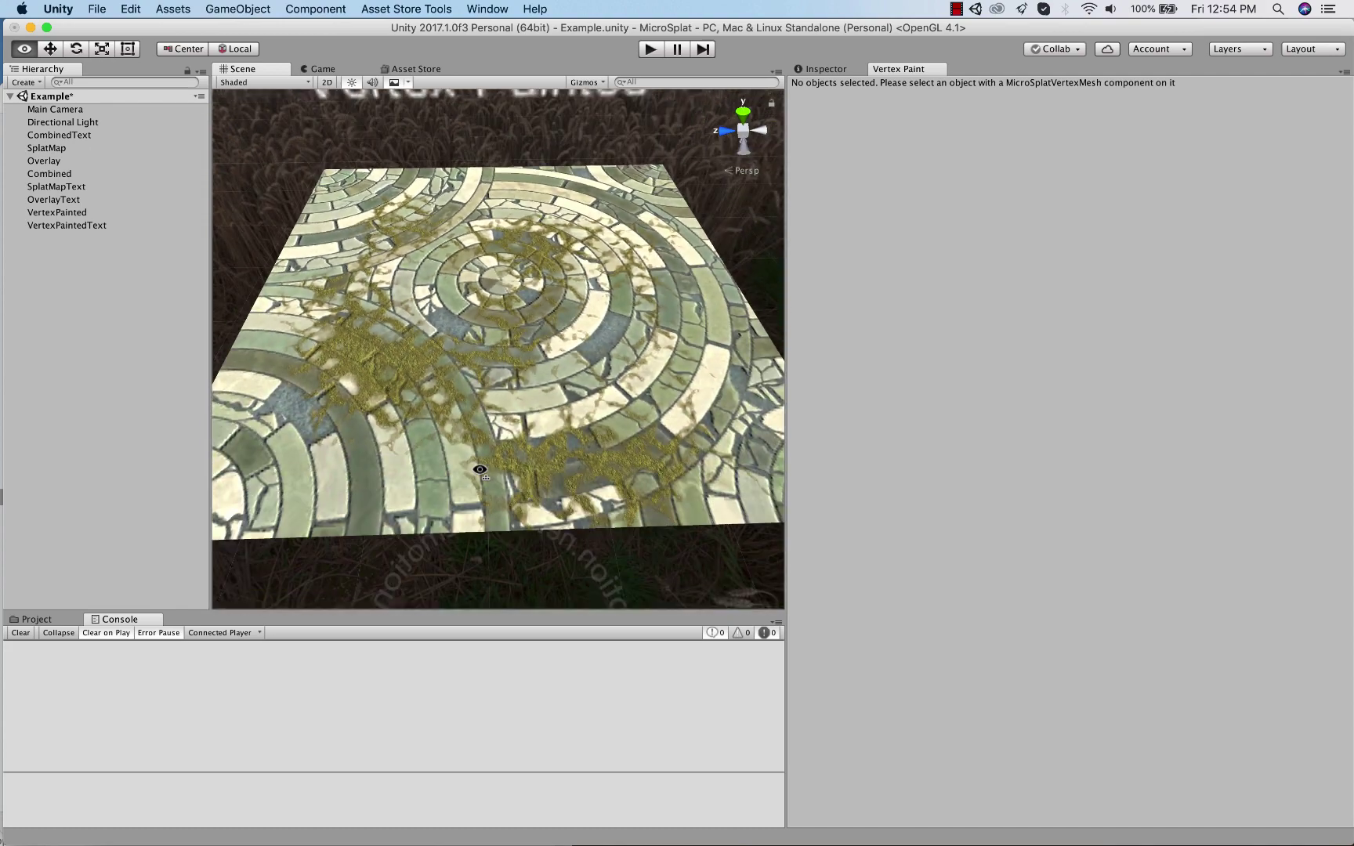
{"action": "scroll", "coordinate": [480, 470], "scroll_direction": "down", "scroll_amount": 5}
{"action": "scroll", "coordinate": [486, 439], "scroll_direction": "up", "scroll_amount": 4}
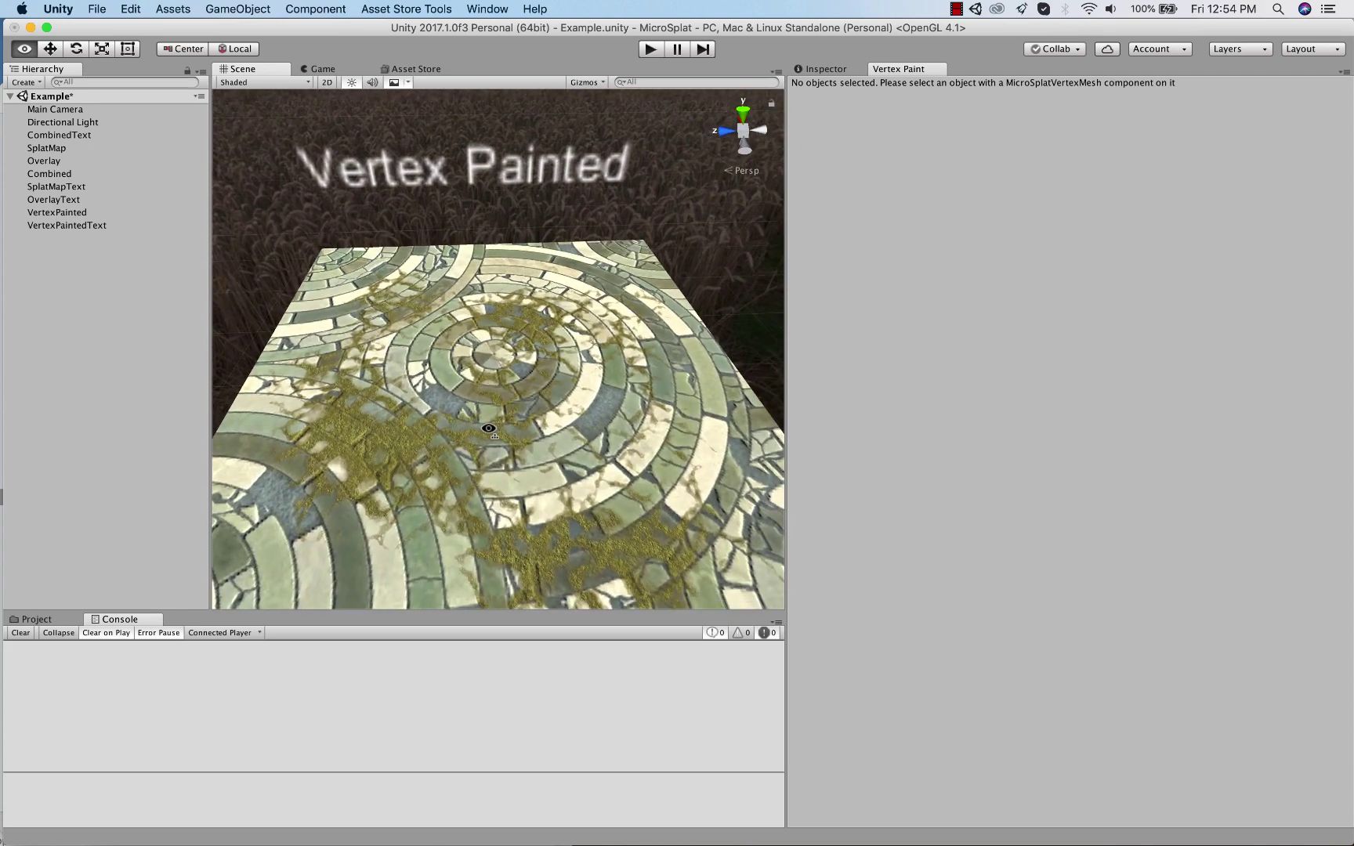
{"action": "scroll", "coordinate": [489, 428], "scroll_direction": "down", "scroll_amount": 2}
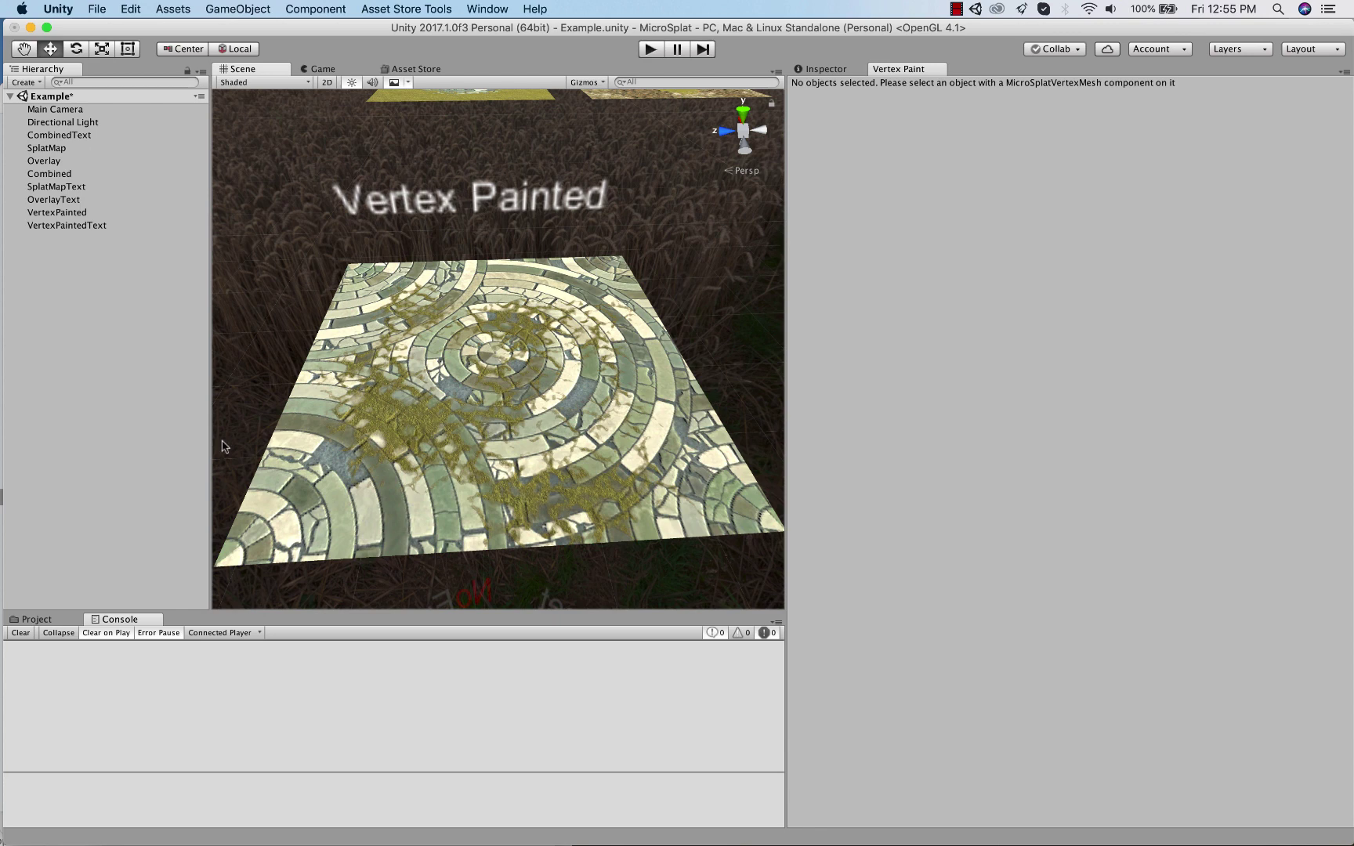
- Orbit around the Vertex Painted plane and frame it at an angle beneath its label
{"action": "left_click_drag", "start_coordinate": [486, 362], "coordinate": [539, 355], "text": "alt"}
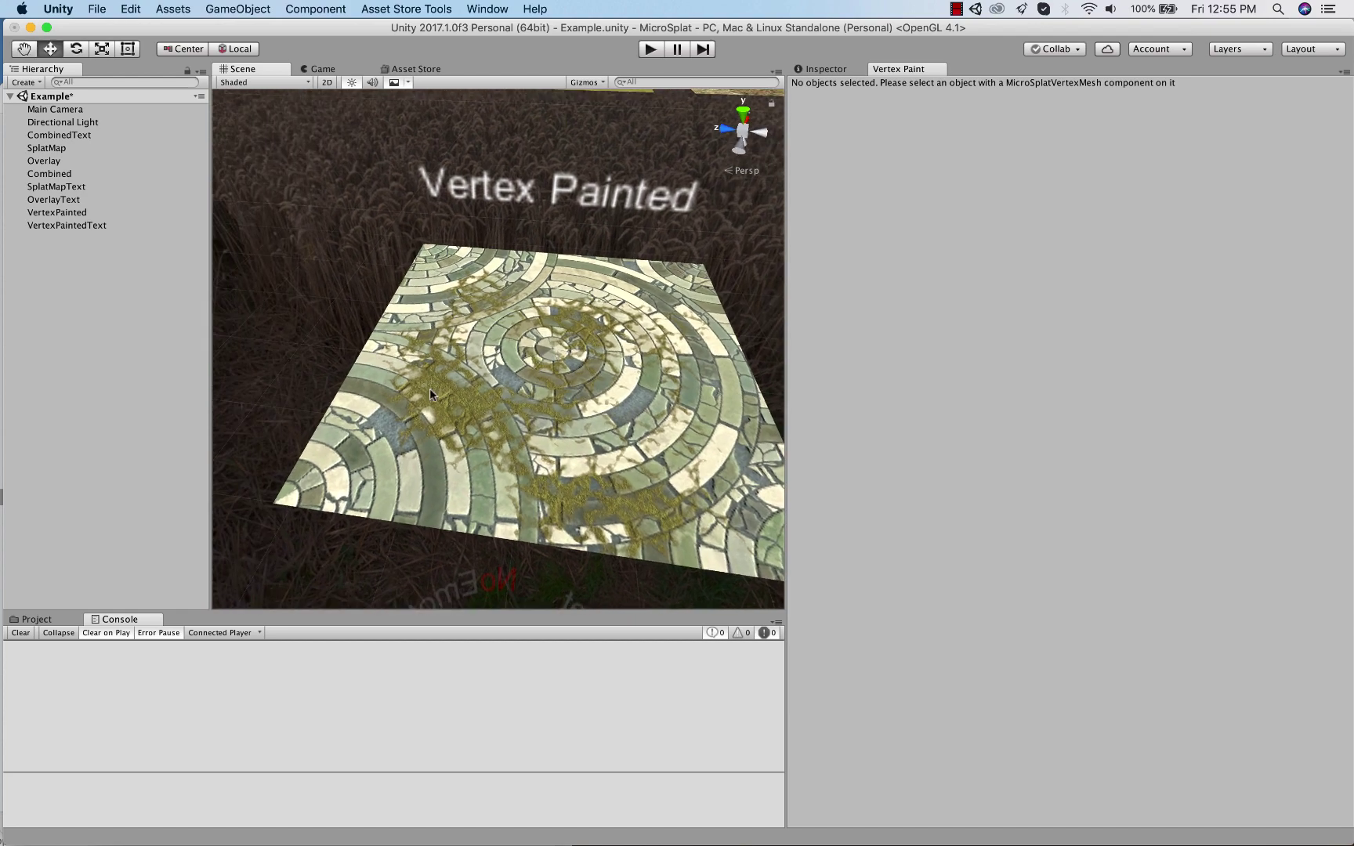
{"action": "left_click_drag", "start_coordinate": [427, 392], "coordinate": [484, 399], "text": "alt"}
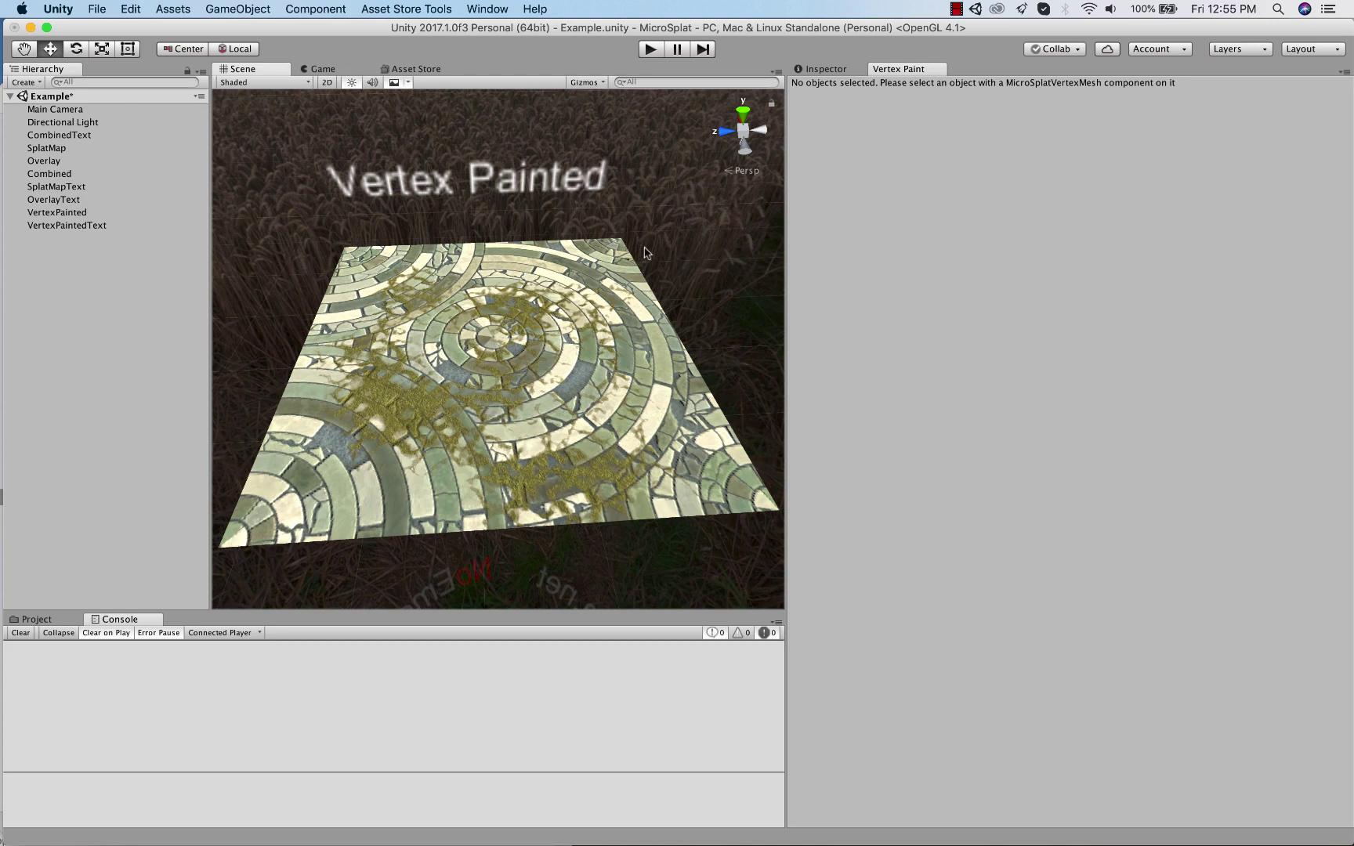
{"action": "left_click_drag", "start_coordinate": [505, 423], "coordinate": [532, 540], "text": "alt"}
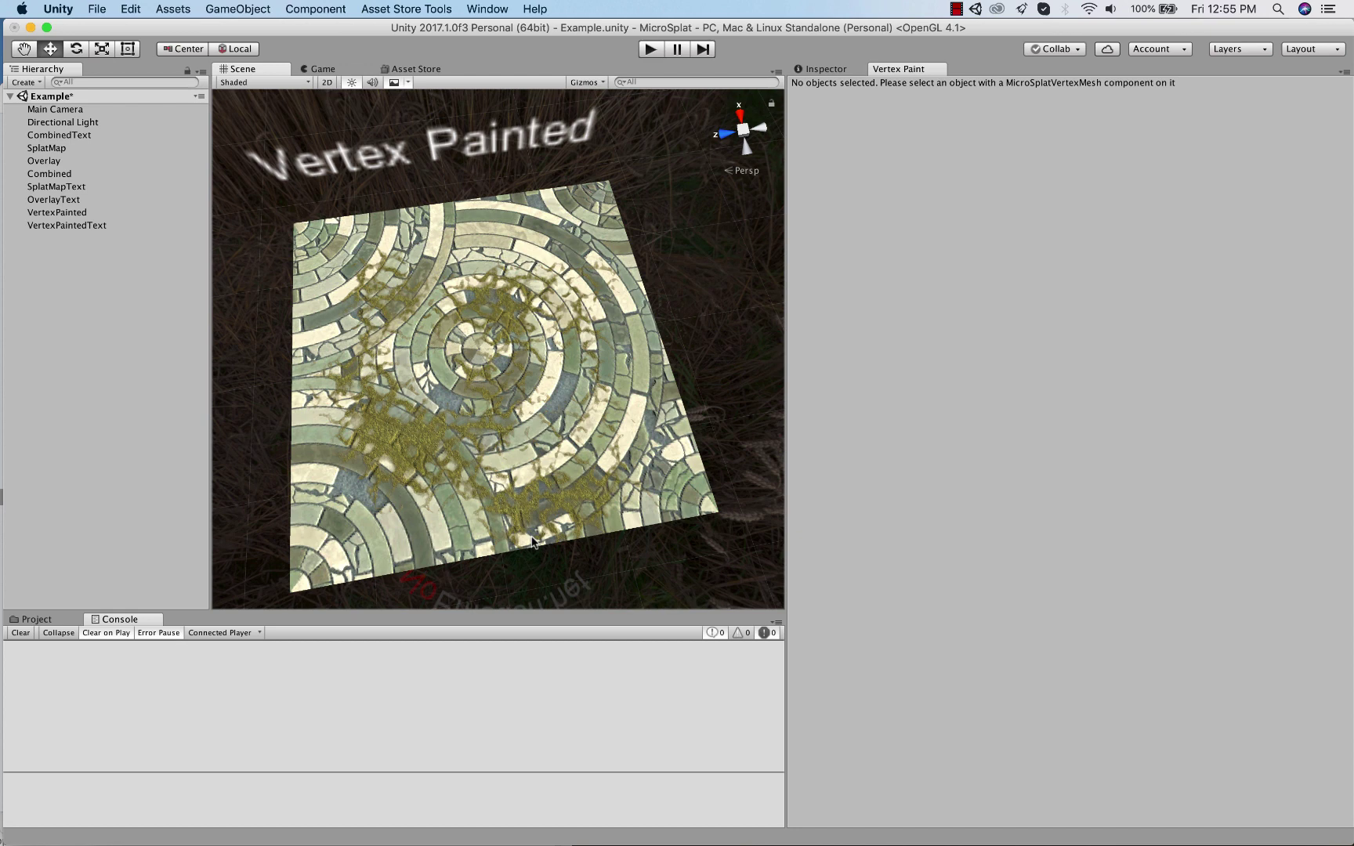
{"action": "scroll", "coordinate": [510, 382], "scroll_direction": "up", "scroll_amount": 5, "text": "alt"}
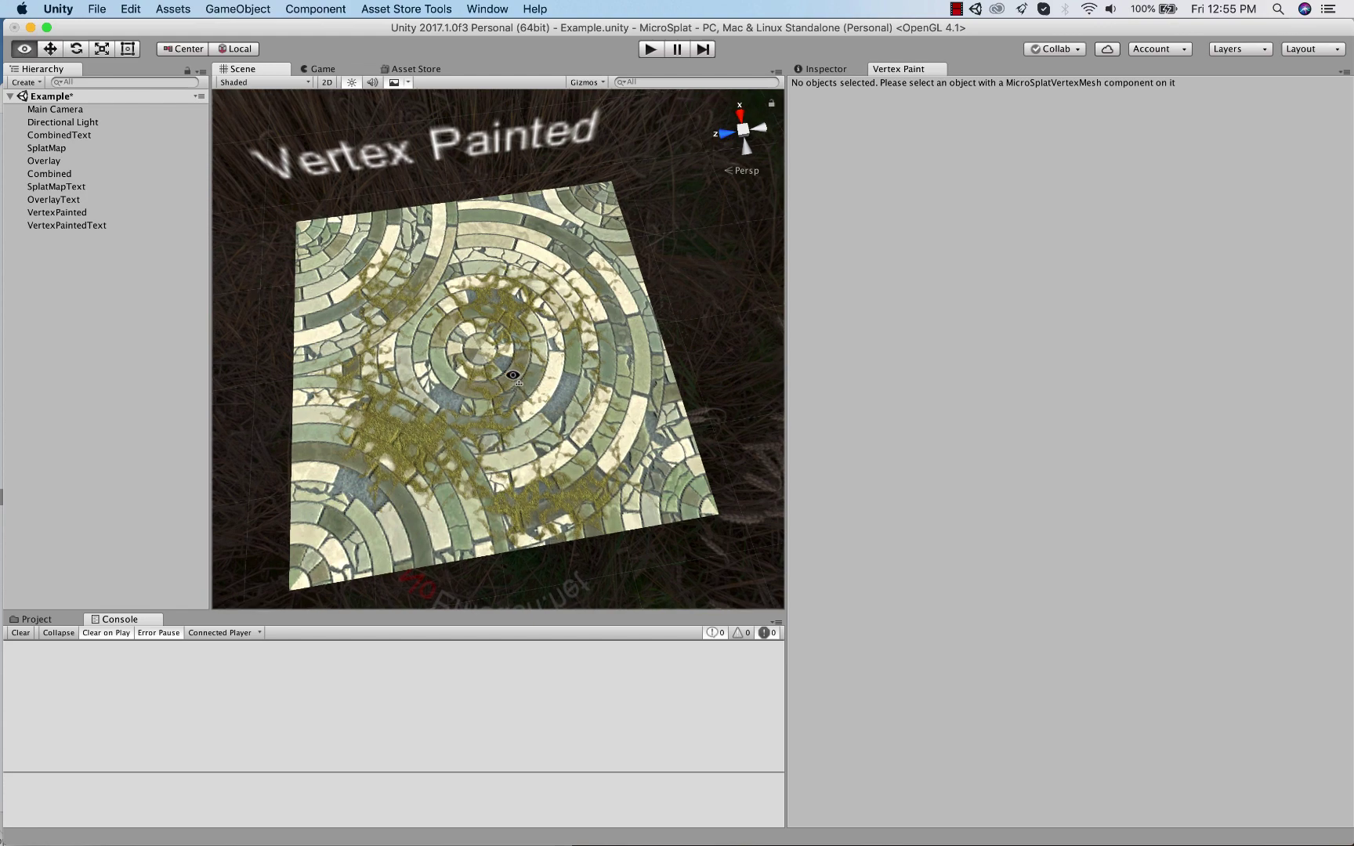
{"action": "scroll", "coordinate": [507, 381], "scroll_direction": "down", "scroll_amount": 4, "text": "alt"}
{"action": "mouse_move", "coordinate": [501, 368]}
{"action": "left_mouse_down", "text": "alt"}
{"action": "mouse_move", "coordinate": [482, 329]}
{"action": "mouse_move", "coordinate": [459, 347]}
{"action": "left_mouse_up", "text": "alt"}
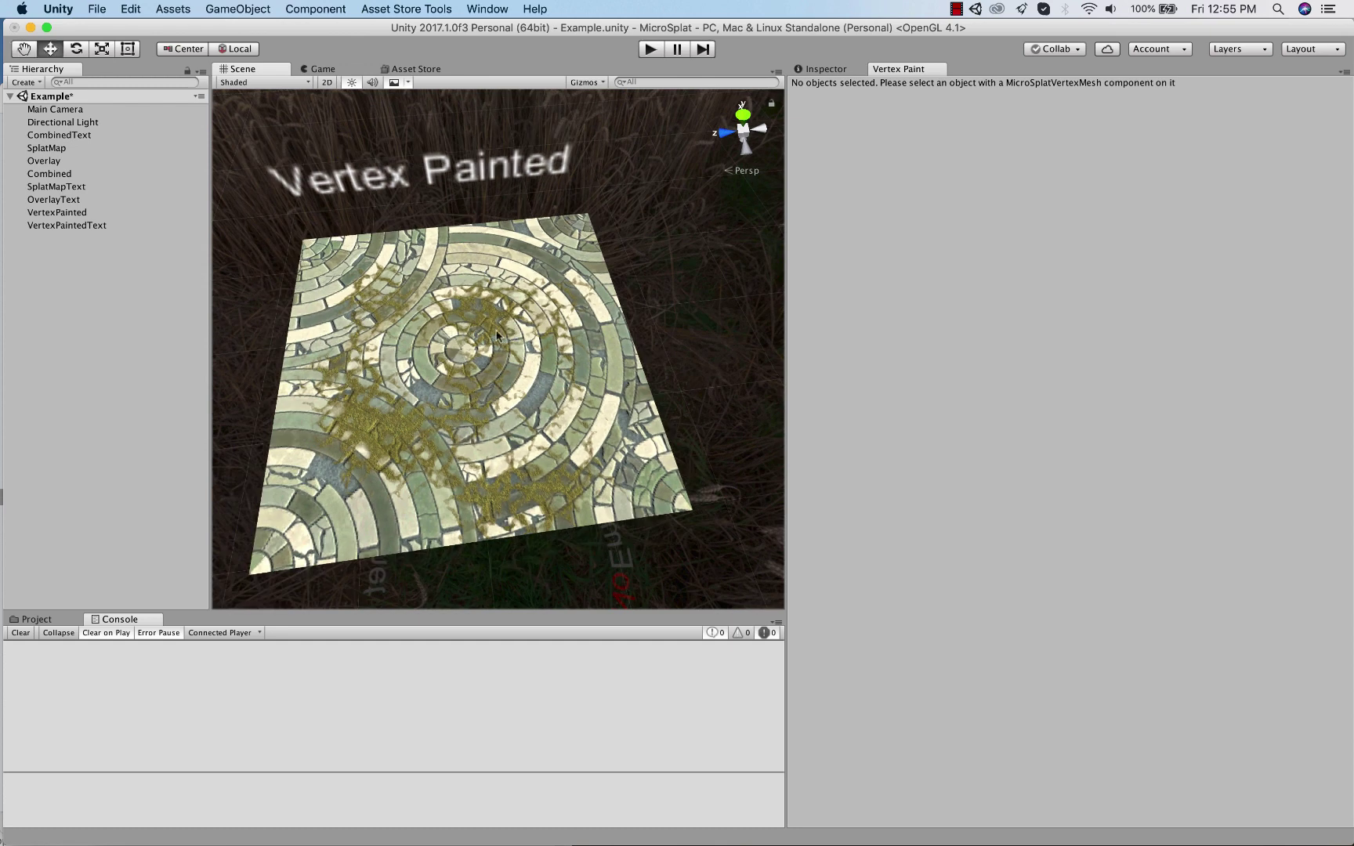
- Select the Vertex Painted plane, open the Vertex Mesh Painter, and paint moss across its centre
{"action": "left_click", "coordinate": [456, 347]}
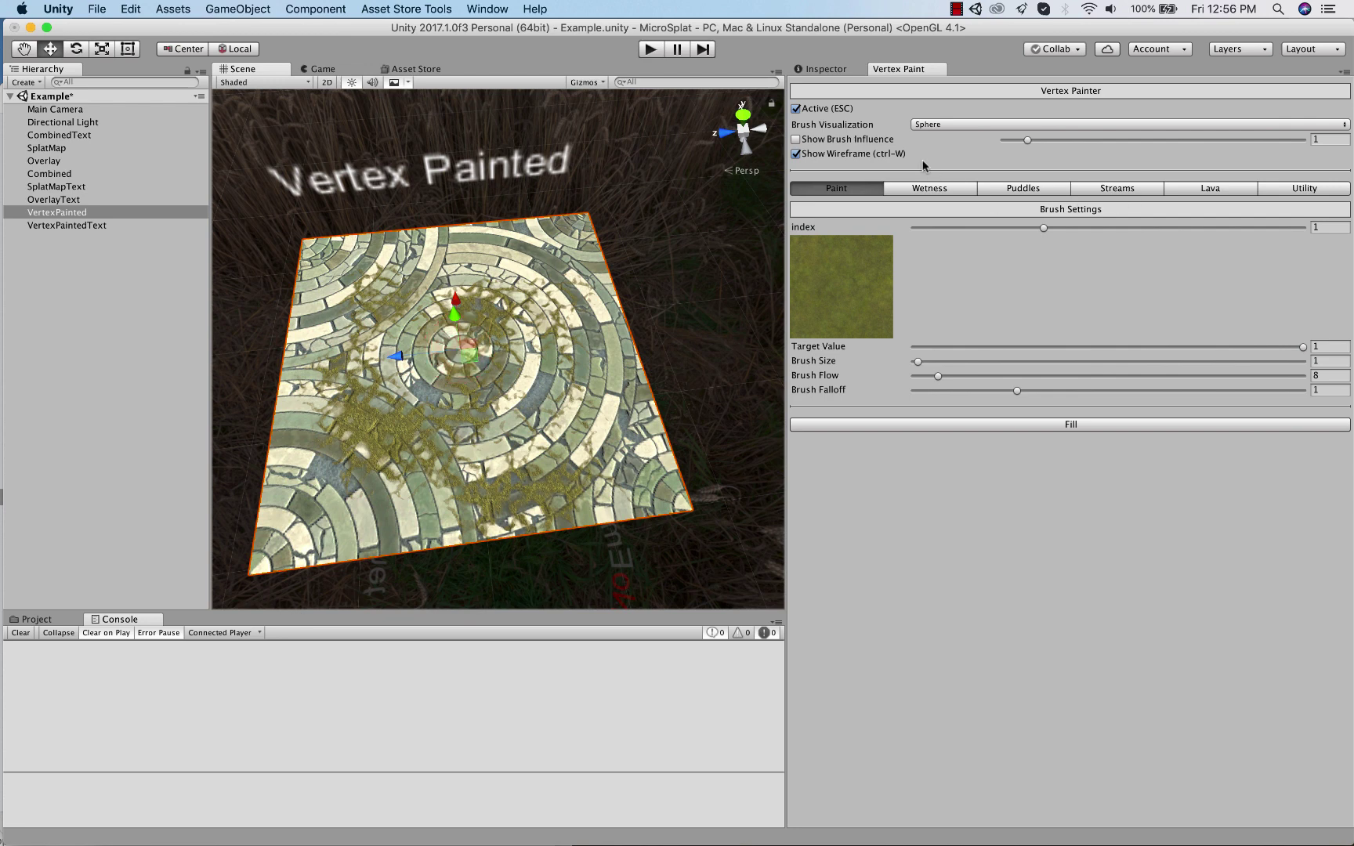
{"action": "left_click", "coordinate": [484, 10]}
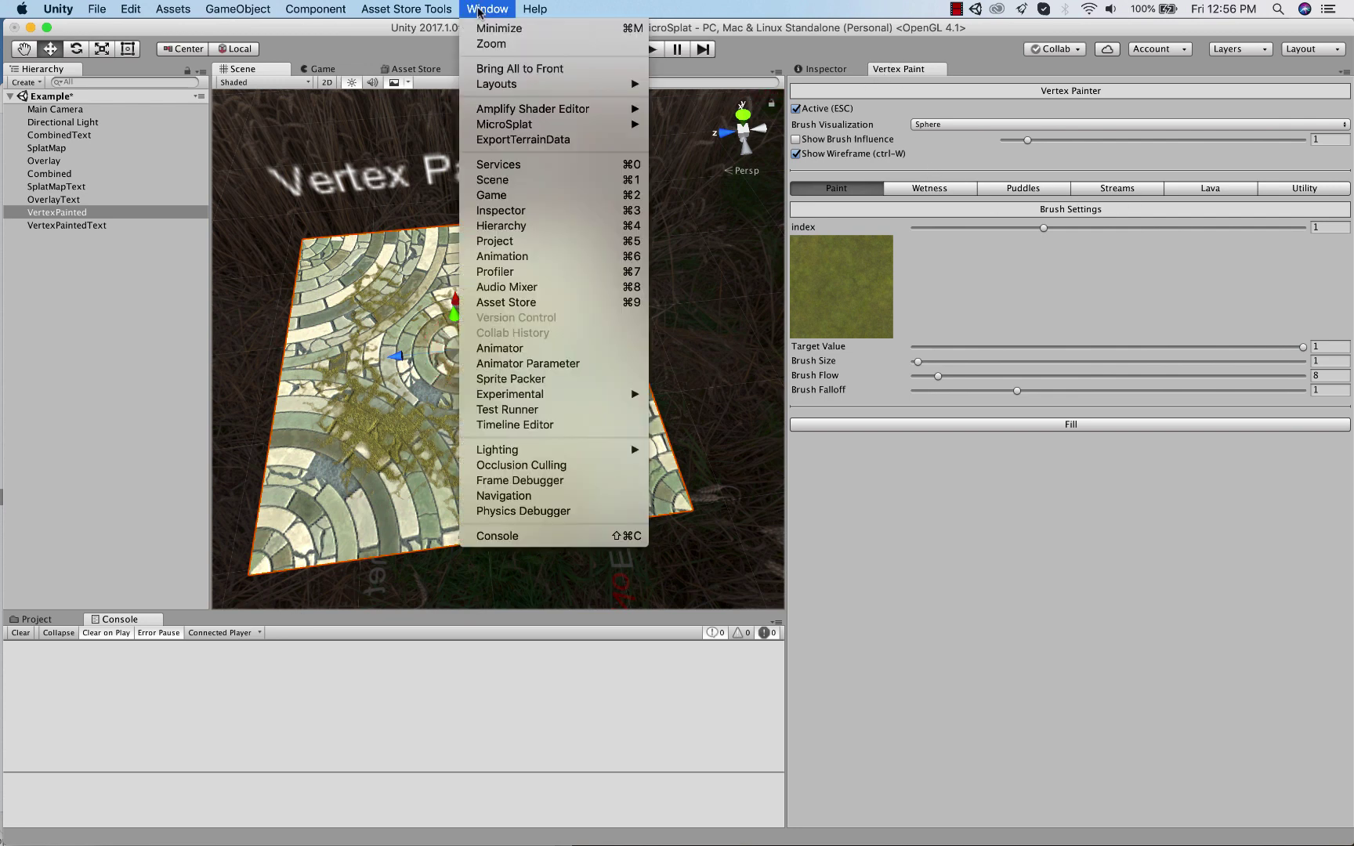
{"action": "mouse_move", "coordinate": [519, 130]}
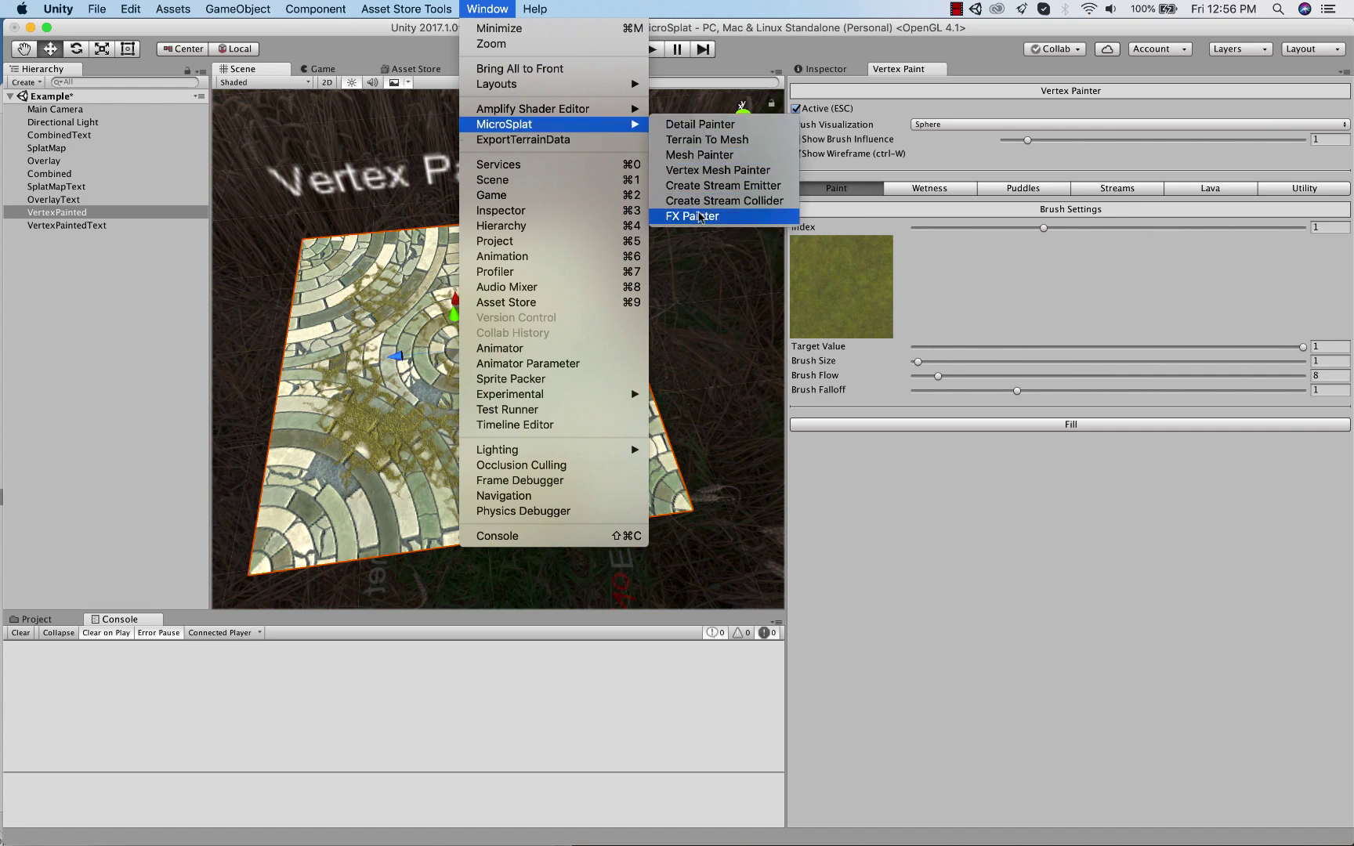
{"action": "left_click", "coordinate": [699, 171]}
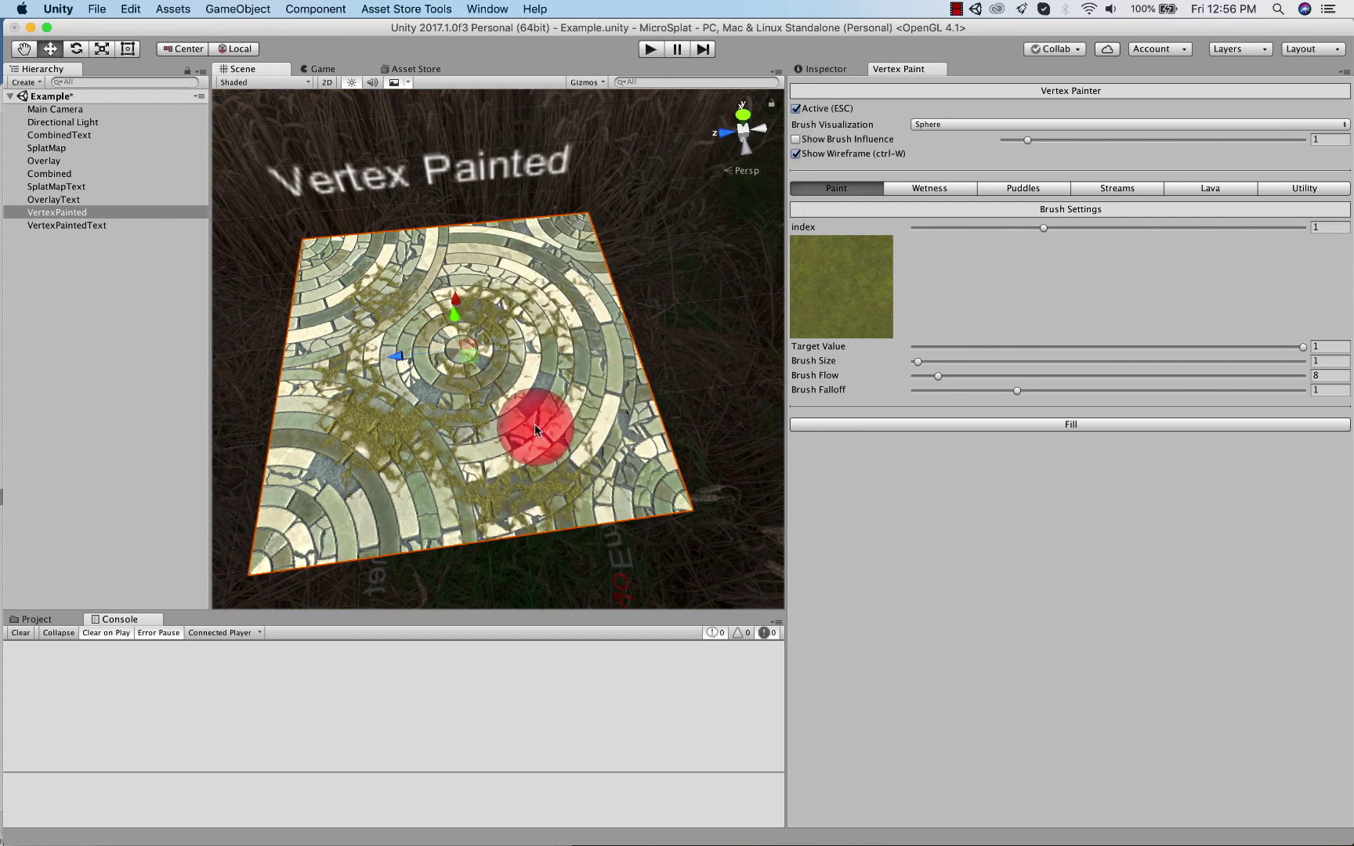
{"action": "mouse_move", "coordinate": [535, 430]}
{"action": "left_mouse_down"}
{"action": "mouse_move", "coordinate": [499, 402]}
{"action": "mouse_move", "coordinate": [441, 441]}
{"action": "mouse_move", "coordinate": [322, 379]}
{"action": "mouse_move", "coordinate": [403, 293]}
{"action": "mouse_move", "coordinate": [528, 269]}
{"action": "mouse_move", "coordinate": [540, 405]}
{"action": "mouse_move", "coordinate": [441, 443]}
{"action": "mouse_move", "coordinate": [393, 343]}
{"action": "mouse_move", "coordinate": [553, 297]}
{"action": "mouse_move", "coordinate": [515, 447]}
{"action": "mouse_move", "coordinate": [413, 359]}
{"action": "mouse_move", "coordinate": [609, 477]}
{"action": "mouse_move", "coordinate": [581, 315]}
{"action": "left_mouse_up"}
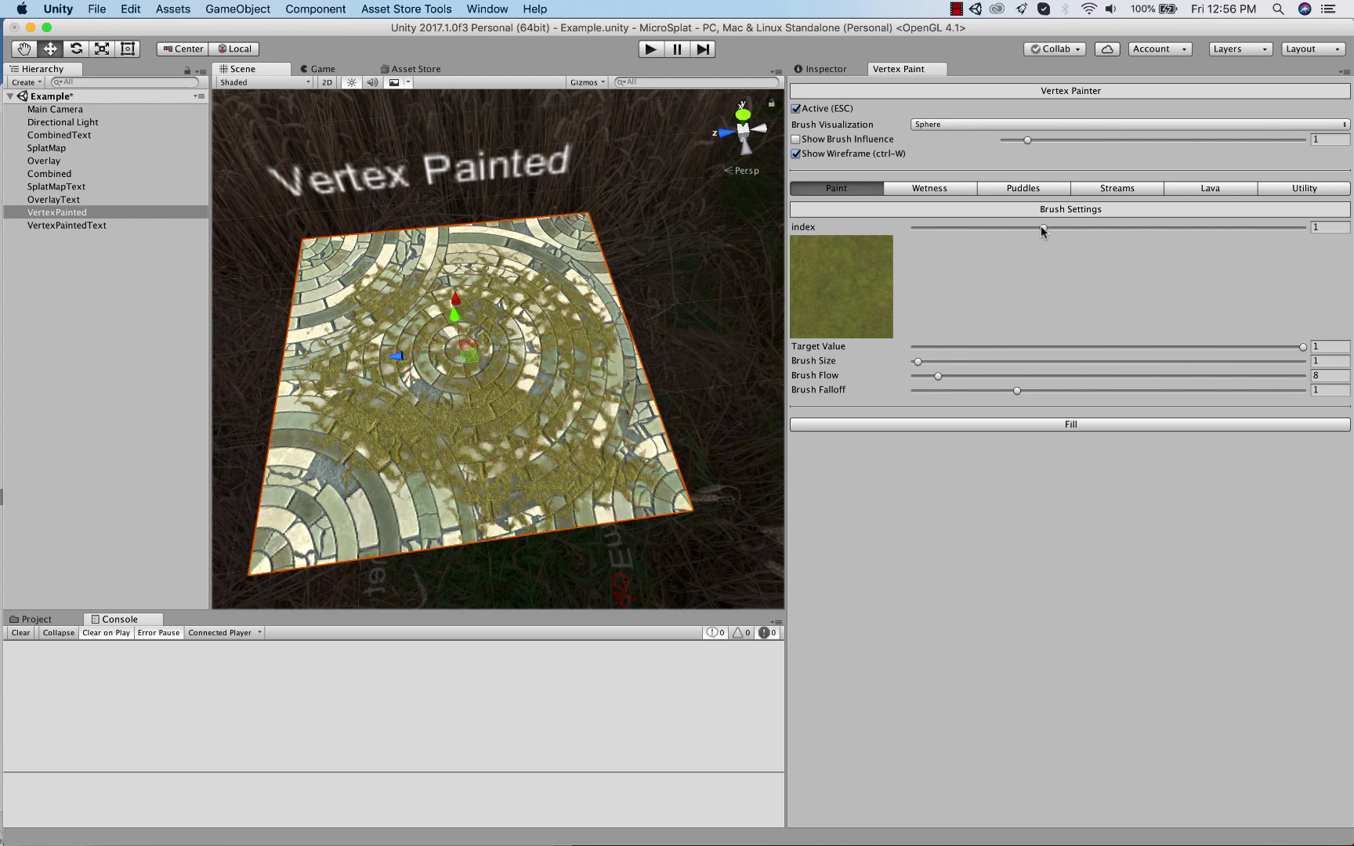
{"action": "mouse_move", "coordinate": [1042, 228]}
{"action": "left_mouse_down"}
{"action": "mouse_move", "coordinate": [966, 223]}
{"action": "mouse_move", "coordinate": [1261, 229]}
{"action": "mouse_move", "coordinate": [925, 236]}
{"action": "mouse_move", "coordinate": [1052, 235]}
{"action": "left_mouse_up"}
- Paint a dark wet patch over the plane's lower middle and centre, with brush visualization set to Disk
{"action": "left_click", "coordinate": [937, 194]}
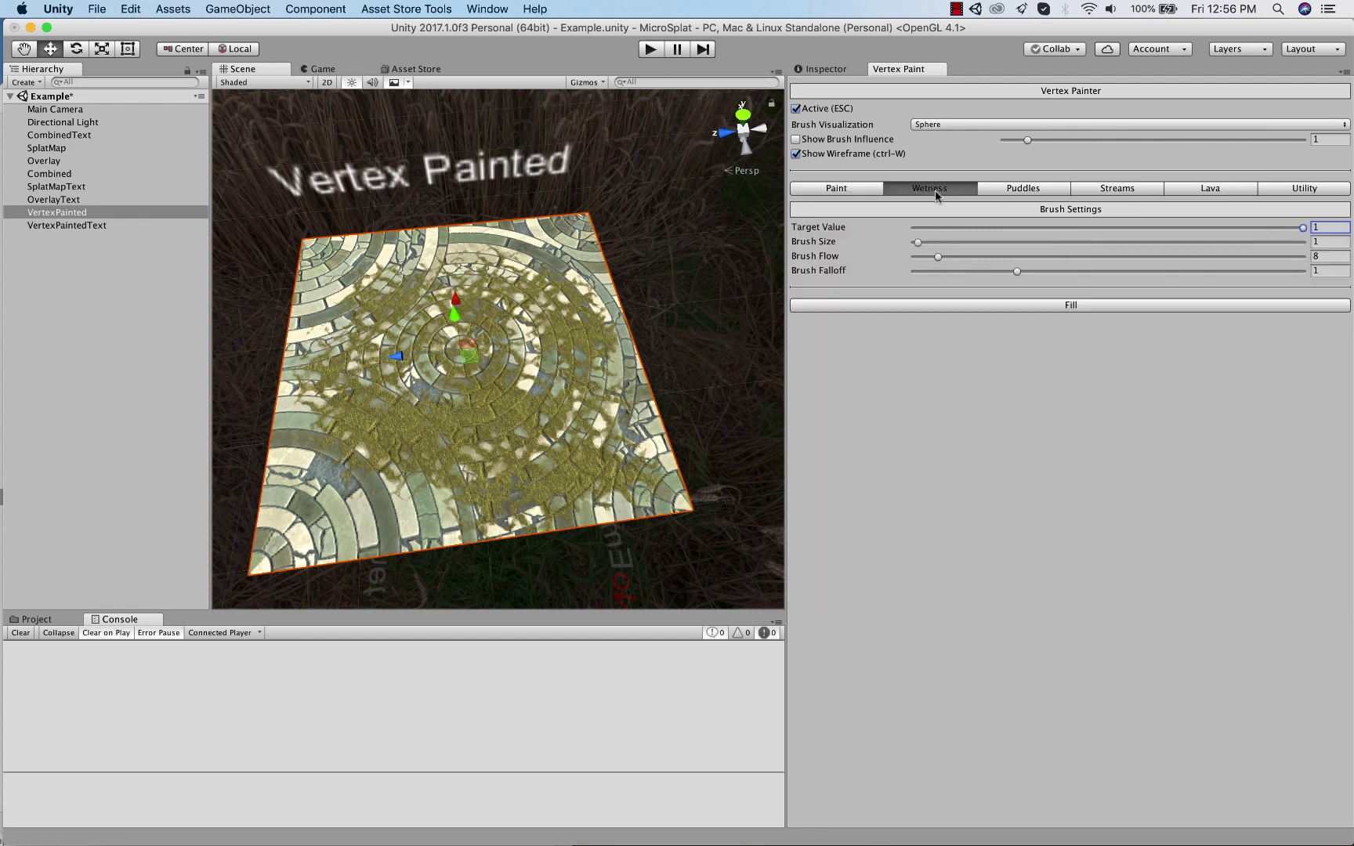
{"action": "mouse_move", "coordinate": [543, 357]}
{"action": "left_mouse_down"}
{"action": "mouse_move", "coordinate": [432, 423]}
{"action": "mouse_move", "coordinate": [443, 429]}
{"action": "left_mouse_up"}
{"action": "mouse_move", "coordinate": [570, 443]}
{"action": "left_mouse_down"}
{"action": "mouse_move", "coordinate": [457, 452]}
{"action": "mouse_move", "coordinate": [555, 451]}
{"action": "mouse_move", "coordinate": [441, 419]}
{"action": "mouse_move", "coordinate": [508, 353]}
{"action": "left_mouse_up"}
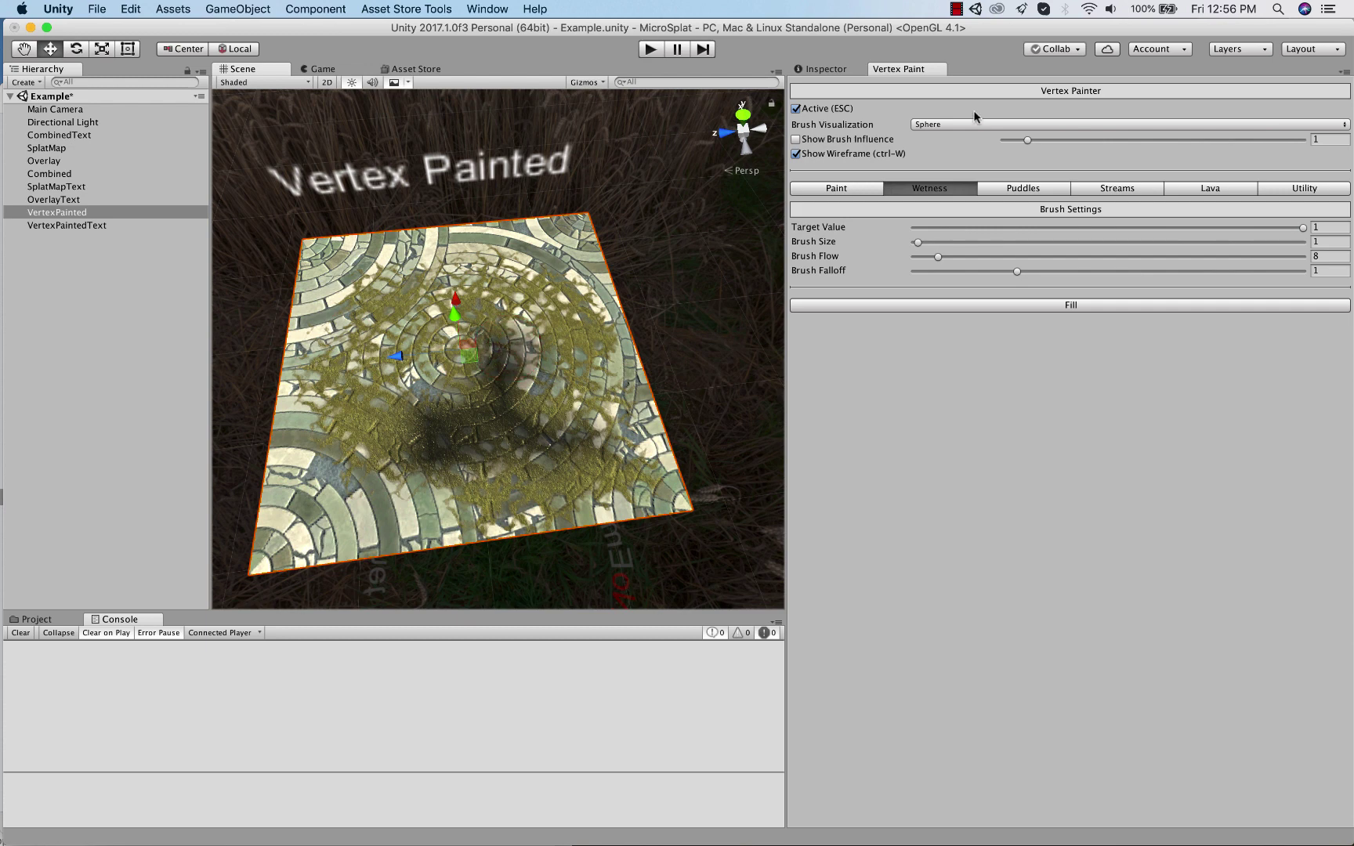
{"action": "left_click", "coordinate": [931, 124]}
{"action": "left_click", "coordinate": [932, 138]}
{"action": "mouse_move", "coordinate": [425, 398]}
{"action": "left_mouse_down"}
{"action": "mouse_move", "coordinate": [358, 339]}
{"action": "mouse_move", "coordinate": [410, 316]}
{"action": "mouse_move", "coordinate": [424, 372]}
{"action": "mouse_move", "coordinate": [332, 407]}
{"action": "mouse_move", "coordinate": [501, 310]}
{"action": "mouse_move", "coordinate": [394, 403]}
{"action": "mouse_move", "coordinate": [558, 381]}
{"action": "mouse_move", "coordinate": [467, 305]}
{"action": "mouse_move", "coordinate": [373, 511]}
{"action": "mouse_move", "coordinate": [499, 488]}
{"action": "mouse_move", "coordinate": [456, 313]}
{"action": "mouse_move", "coordinate": [332, 420]}
{"action": "mouse_move", "coordinate": [490, 497]}
{"action": "mouse_move", "coordinate": [492, 313]}
{"action": "mouse_move", "coordinate": [368, 431]}
{"action": "mouse_move", "coordinate": [436, 476]}
{"action": "left_mouse_up"}
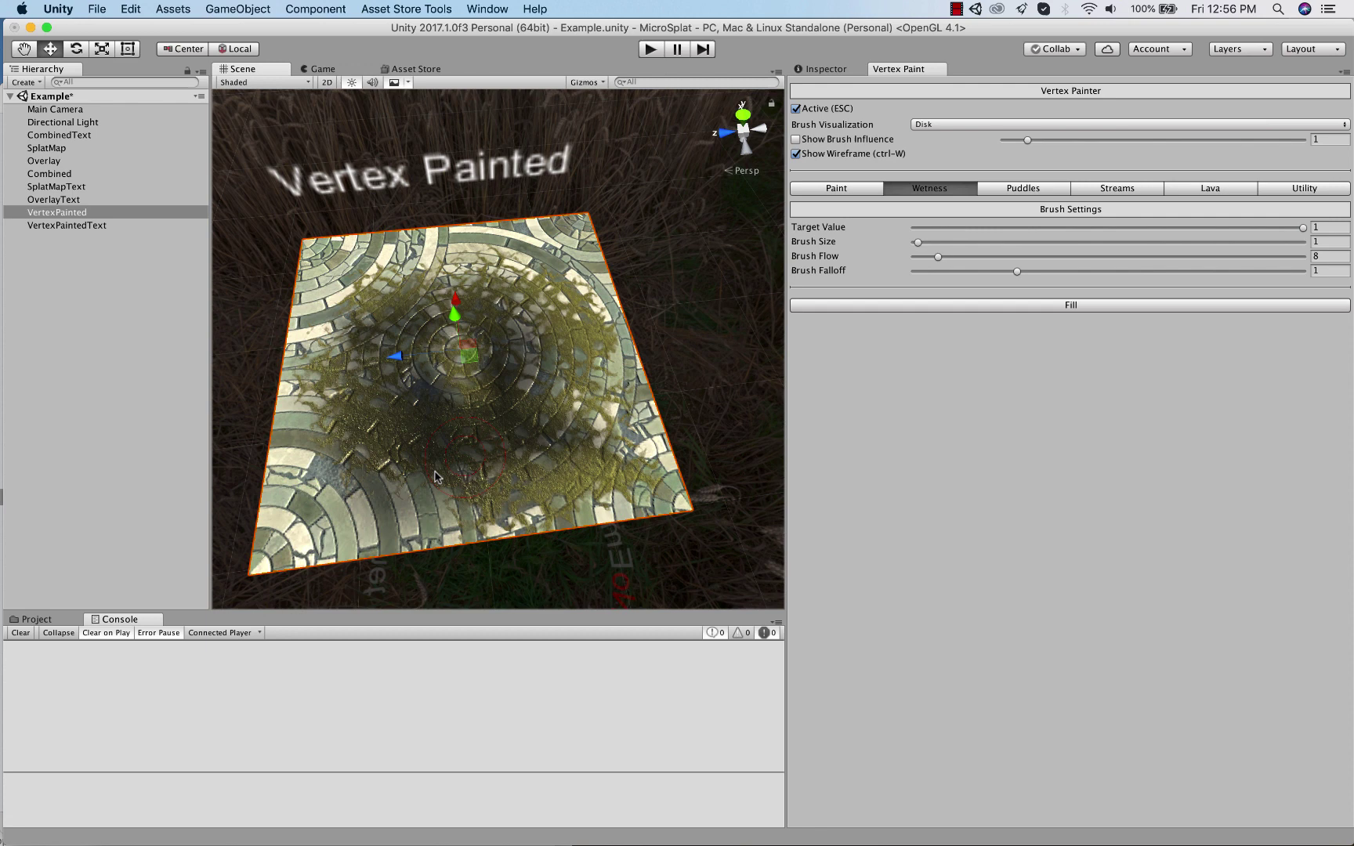
- Paint mossy texture index 2 from the top edge down the left side, then select stone index 3
{"action": "left_click", "coordinate": [823, 189]}
{"action": "left_click", "coordinate": [1128, 227]}
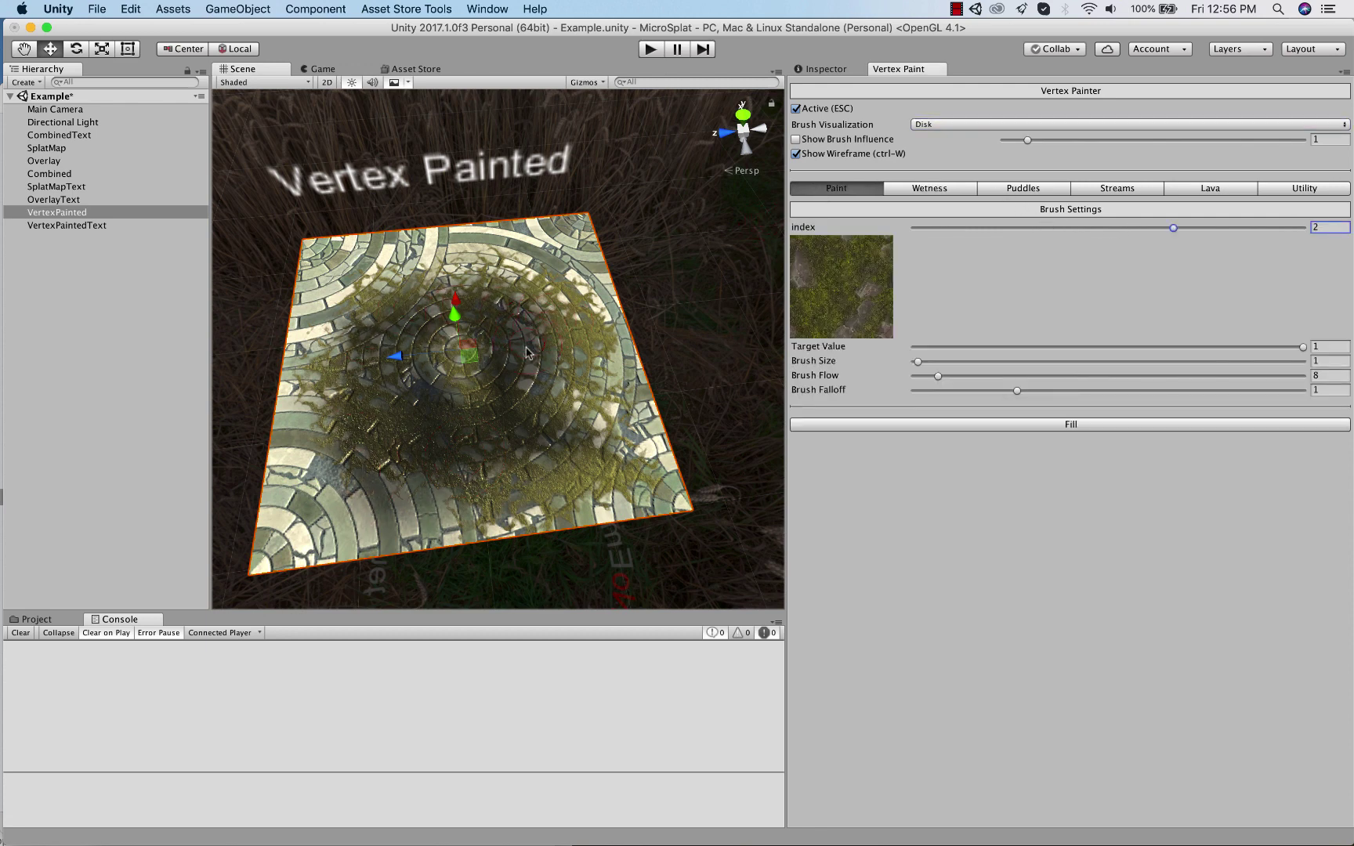
{"action": "mouse_move", "coordinate": [479, 241]}
{"action": "left_mouse_down"}
{"action": "mouse_move", "coordinate": [372, 252]}
{"action": "mouse_move", "coordinate": [316, 299]}
{"action": "mouse_move", "coordinate": [307, 339]}
{"action": "mouse_move", "coordinate": [344, 496]}
{"action": "mouse_move", "coordinate": [387, 529]}
{"action": "mouse_move", "coordinate": [427, 509]}
{"action": "left_mouse_up"}
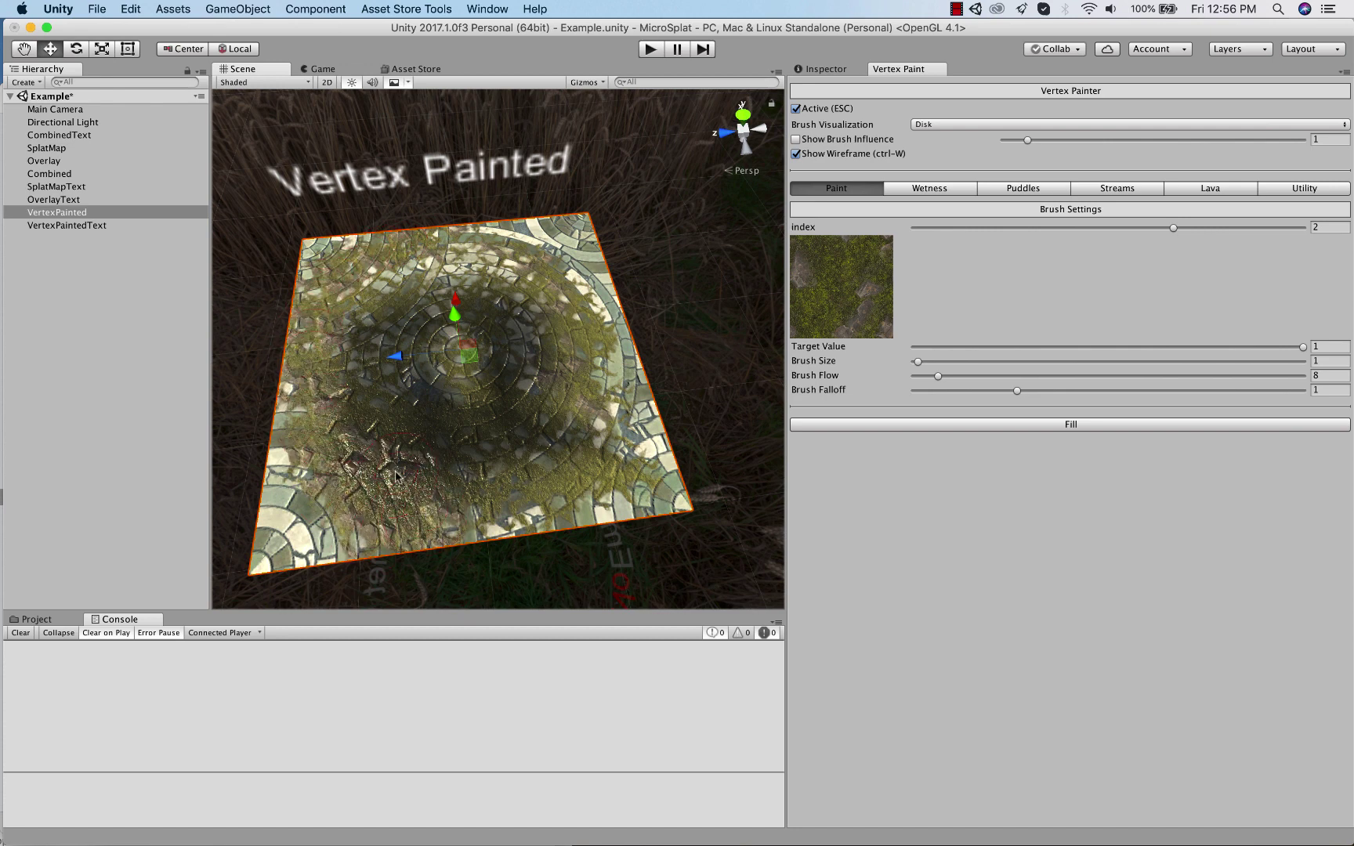
{"action": "left_click", "coordinate": [1249, 226]}
{"action": "left_click", "coordinate": [556, 471]}
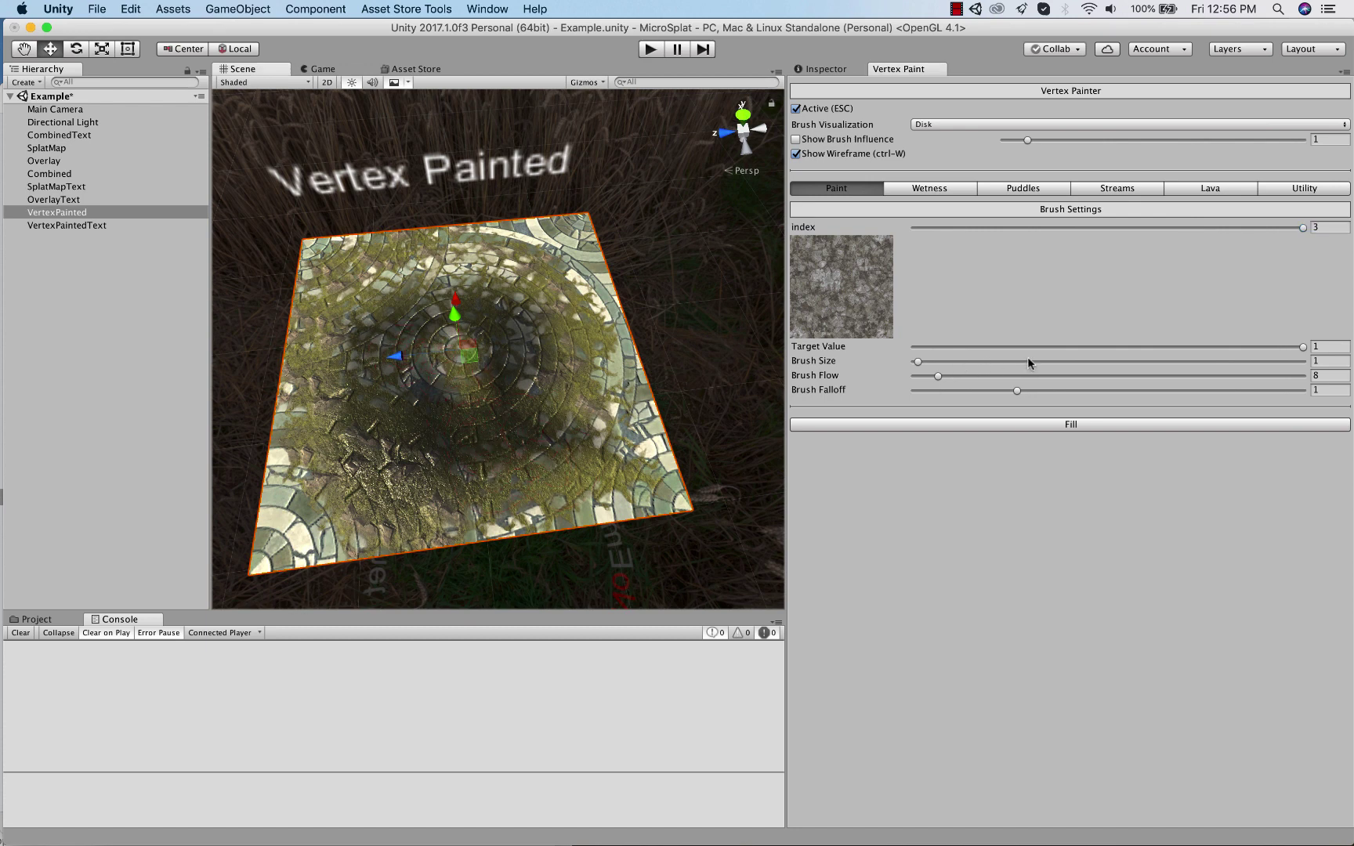
- Set Brush Flow to 30 and paint grey stone over the plane's central circle
{"action": "left_click", "coordinate": [1005, 376]}
{"action": "mouse_move", "coordinate": [463, 510]}
{"action": "left_mouse_down"}
{"action": "mouse_move", "coordinate": [393, 476]}
{"action": "mouse_move", "coordinate": [343, 413]}
{"action": "mouse_move", "coordinate": [362, 342]}
{"action": "mouse_move", "coordinate": [481, 261]}
{"action": "mouse_move", "coordinate": [586, 334]}
{"action": "mouse_move", "coordinate": [532, 467]}
{"action": "mouse_move", "coordinate": [437, 527]}
{"action": "mouse_move", "coordinate": [407, 516]}
{"action": "mouse_move", "coordinate": [499, 372]}
{"action": "mouse_move", "coordinate": [409, 386]}
{"action": "mouse_move", "coordinate": [386, 423]}
{"action": "mouse_move", "coordinate": [480, 426]}
{"action": "left_mouse_up"}
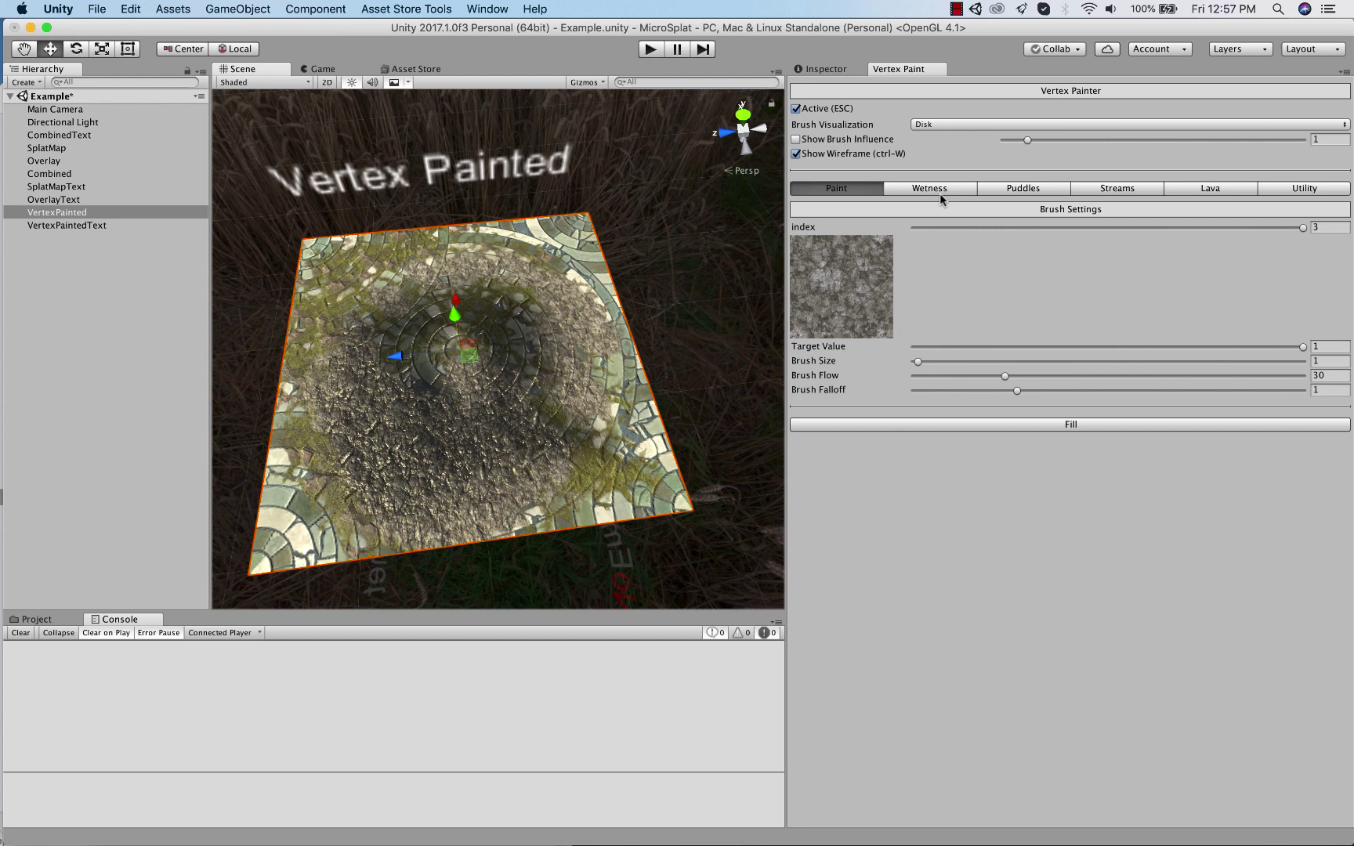
- Check the Utility mesh-saving options, then scroll through the plane's components in the Inspector
{"action": "left_click", "coordinate": [1300, 189]}
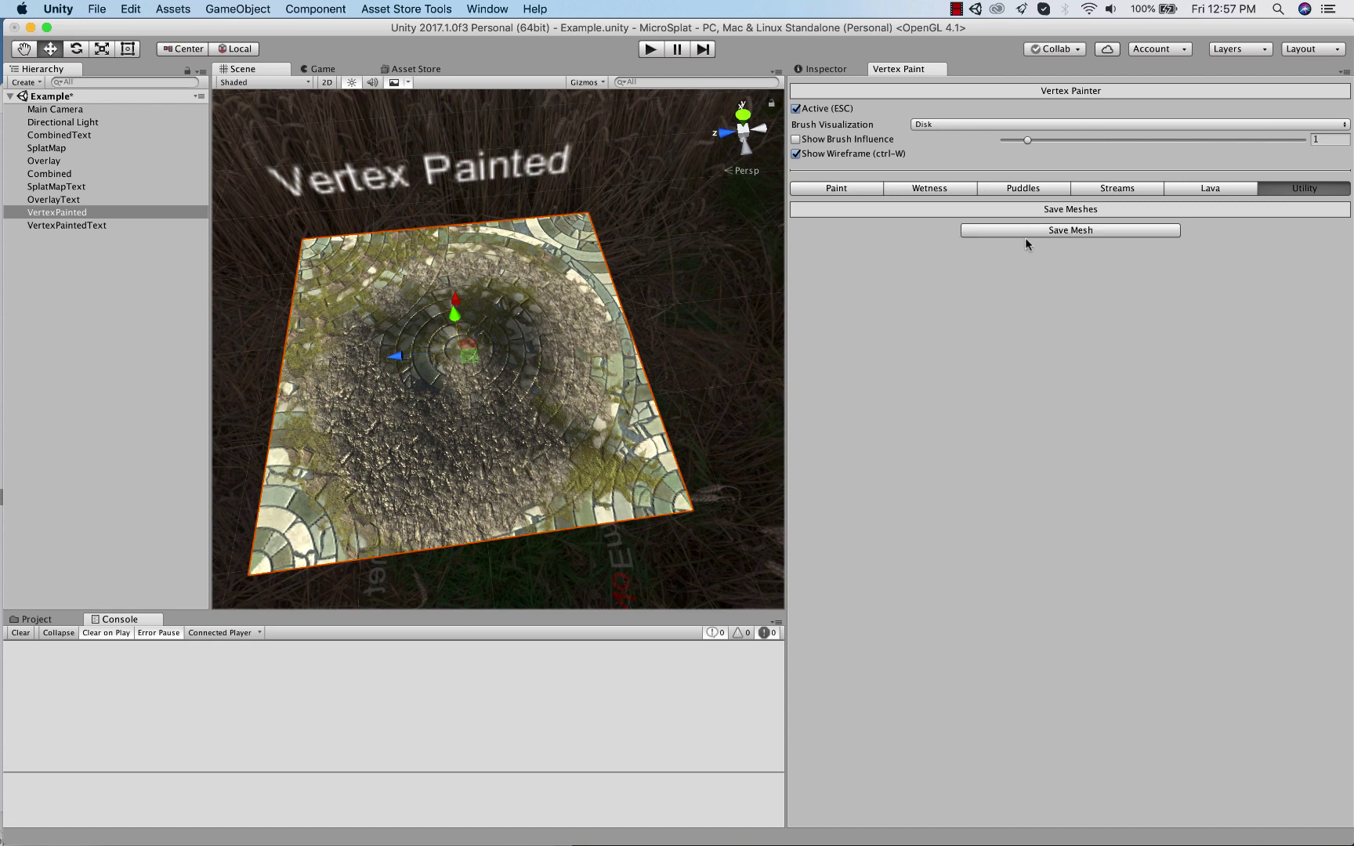
{"action": "left_click", "coordinate": [837, 189]}
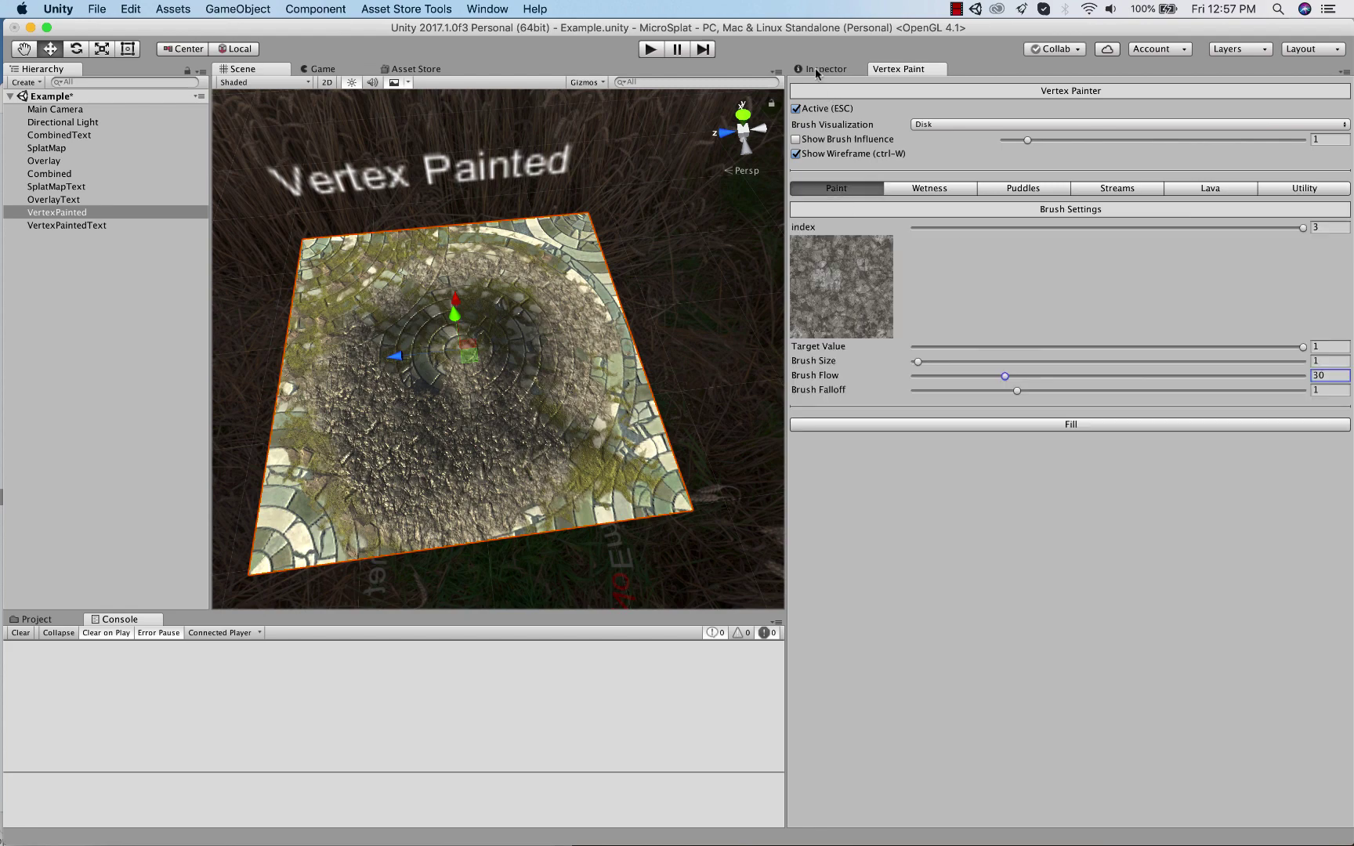
{"action": "left_click", "coordinate": [816, 73]}
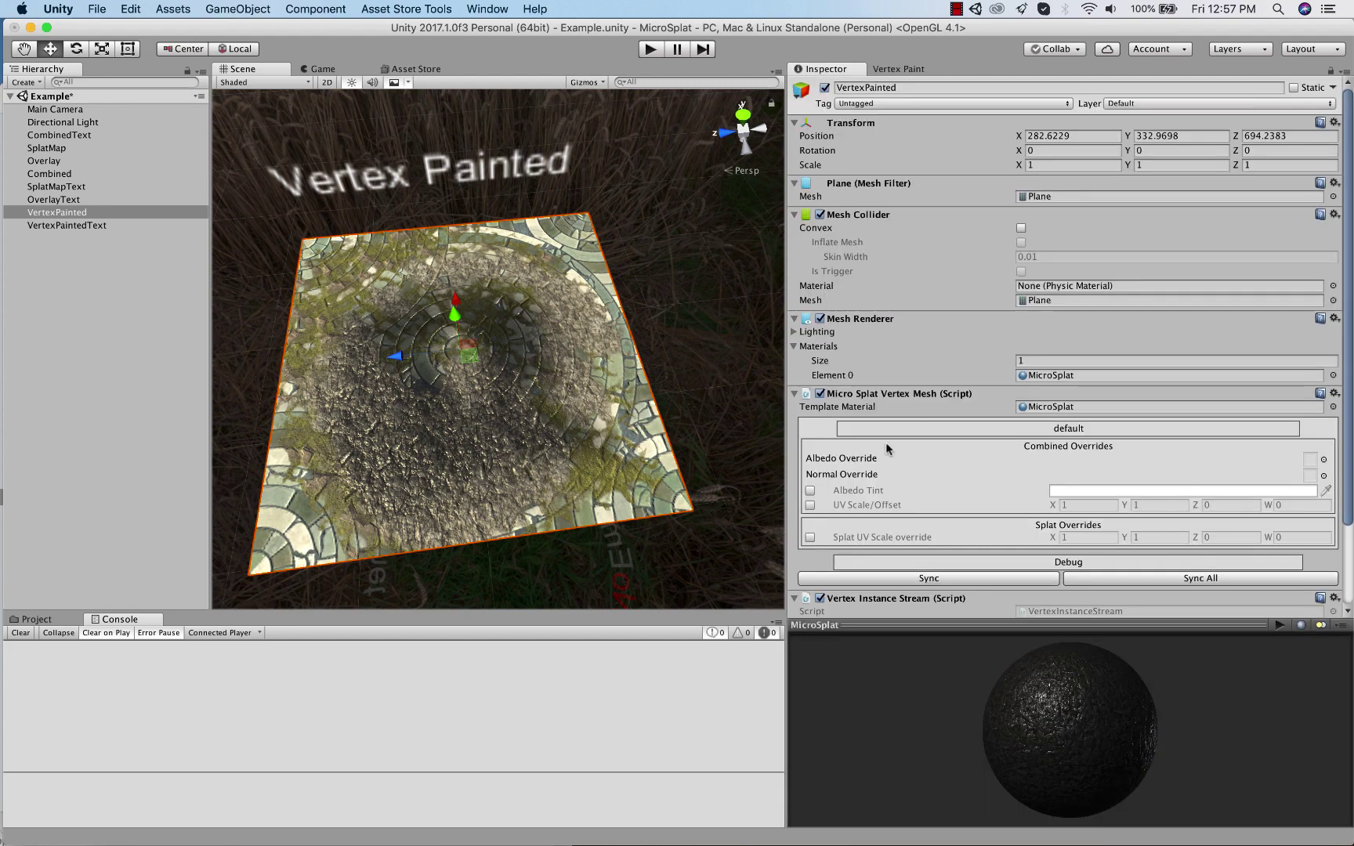
{"action": "scroll", "coordinate": [887, 445], "scroll_direction": "down", "scroll_amount": 4}
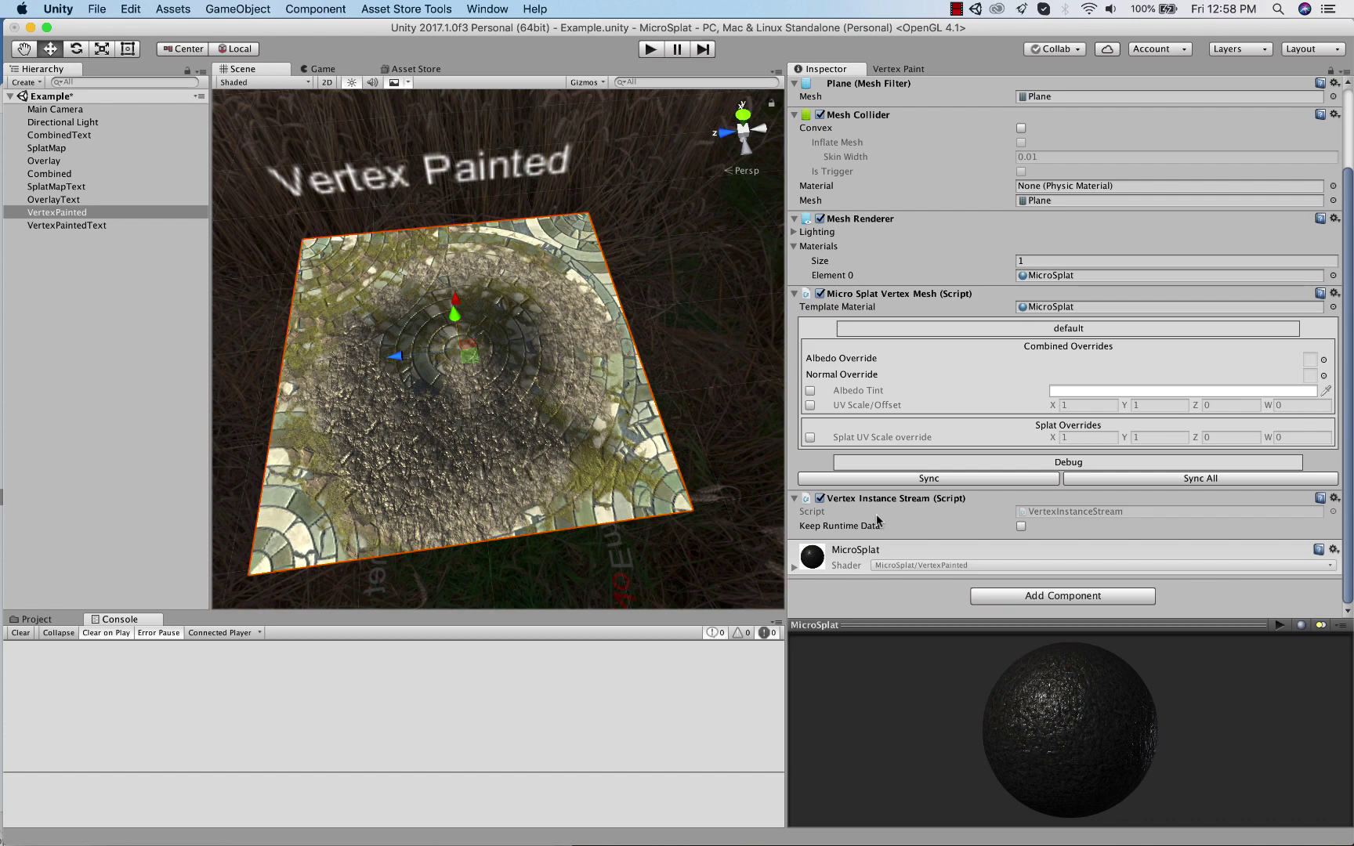
- Return to Vertex Paint, toggling between Utility and Paint tabs, ending on Paint at index 3, flow 30
{"action": "left_click", "coordinate": [897, 68]}
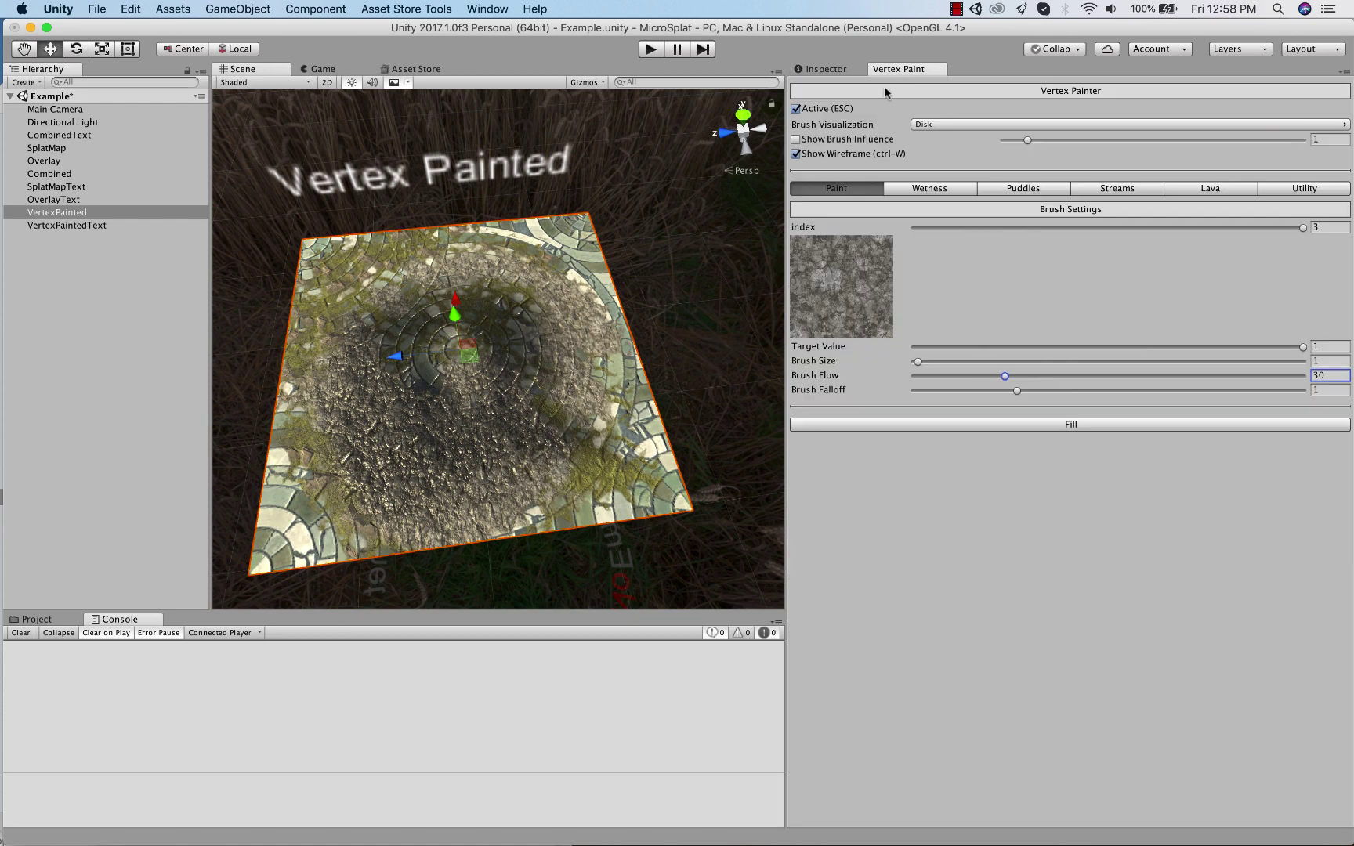
{"action": "left_click", "coordinate": [1296, 191]}
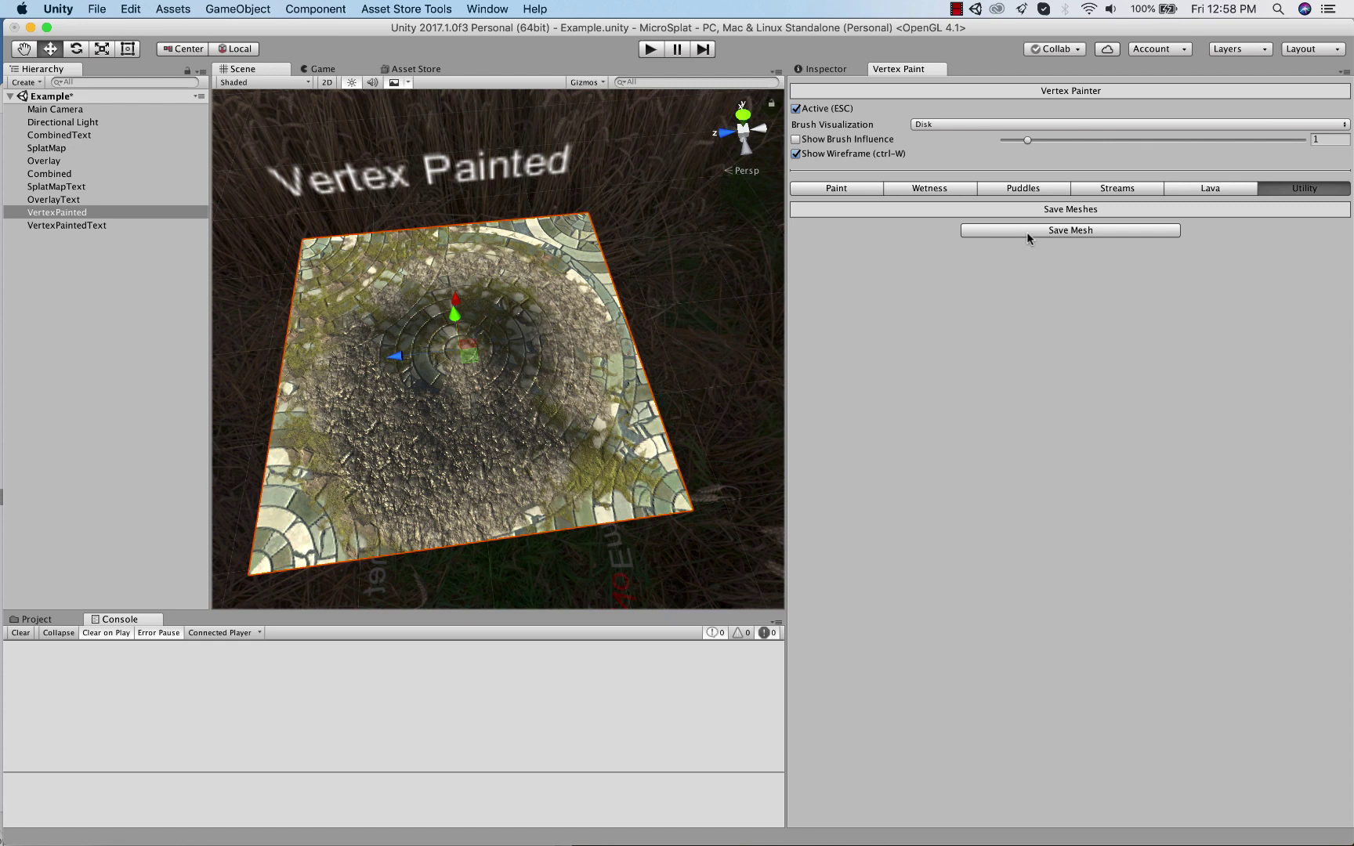
{"action": "left_click", "coordinate": [804, 190]}
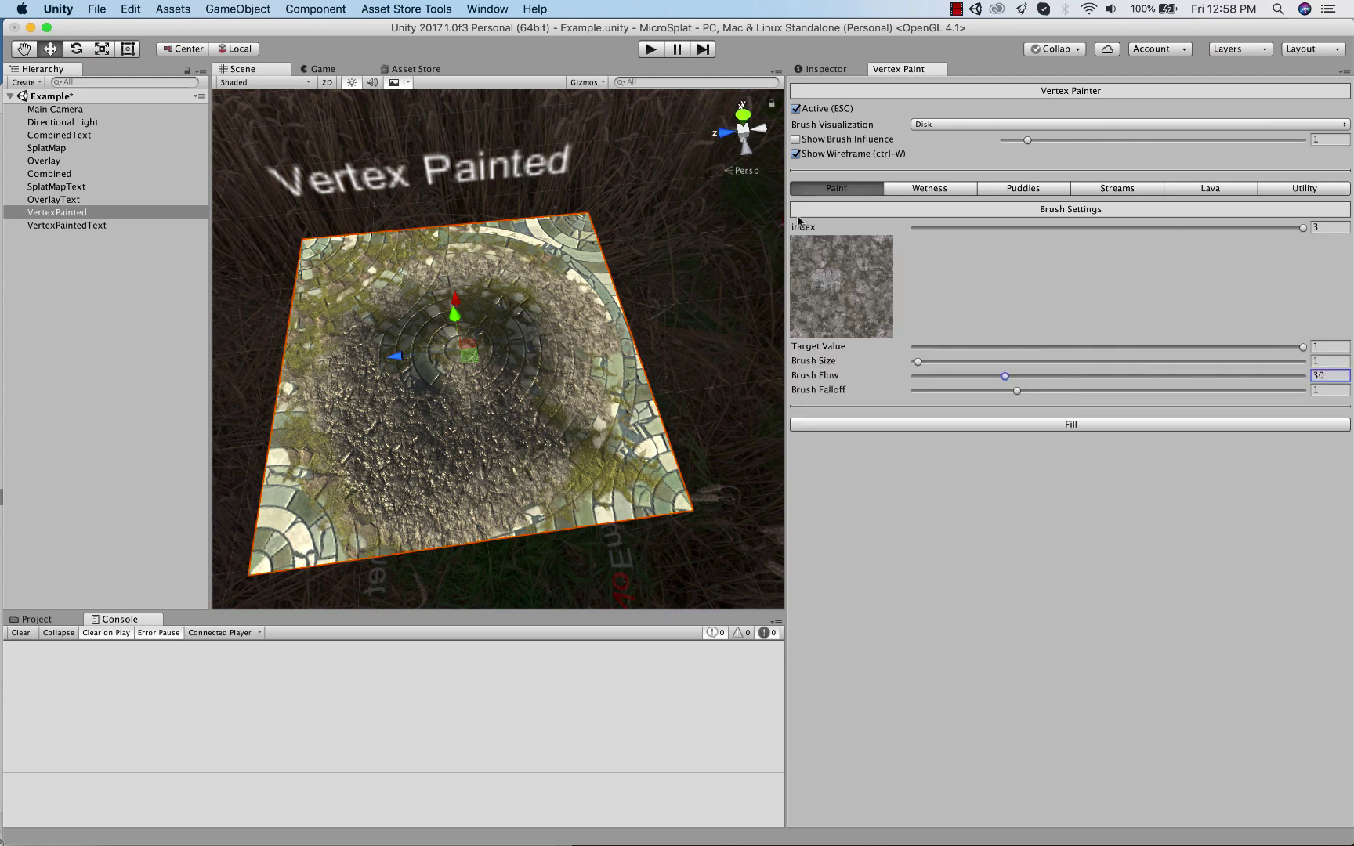
{"action": "left_click", "coordinate": [1284, 188]}
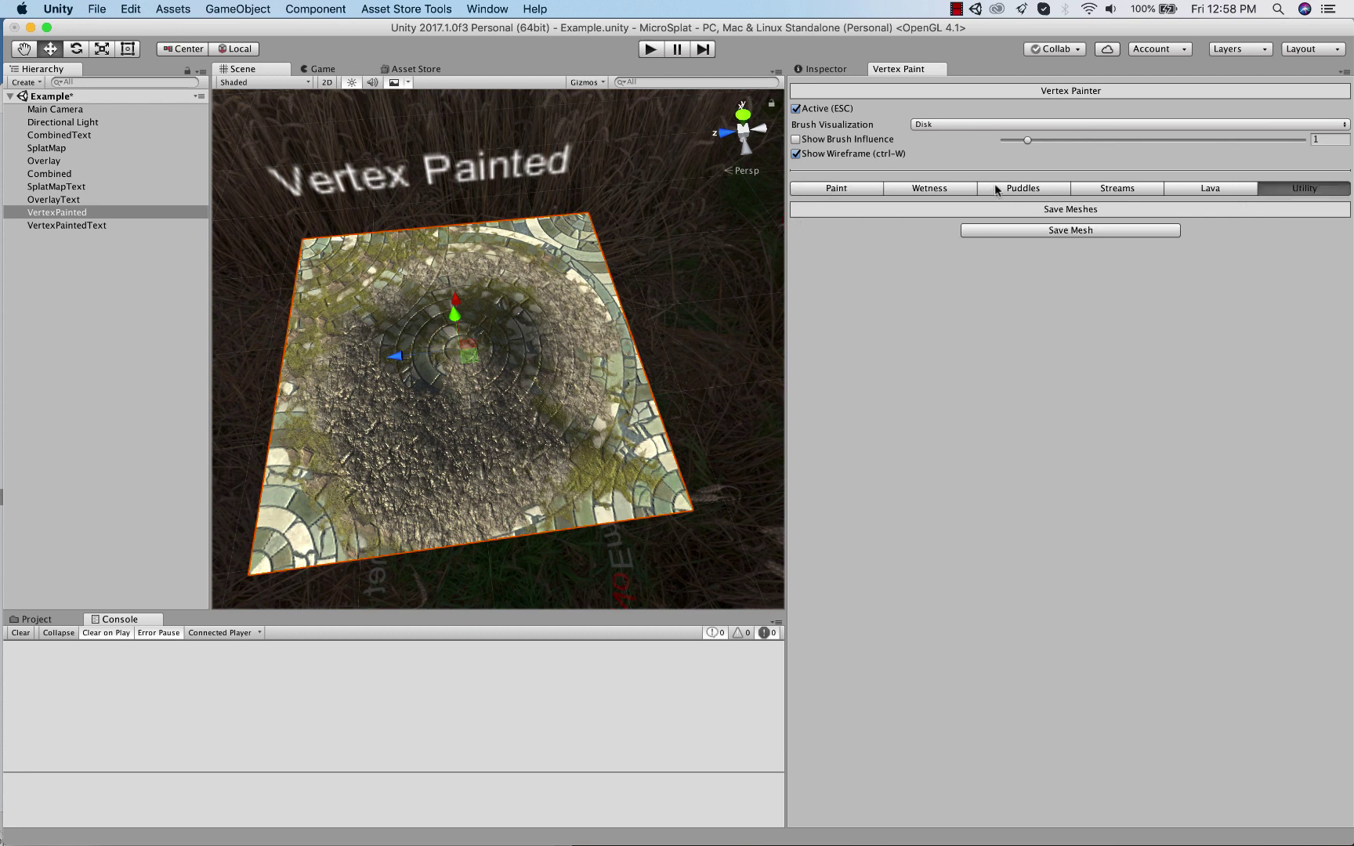
{"action": "left_click", "coordinate": [832, 190]}
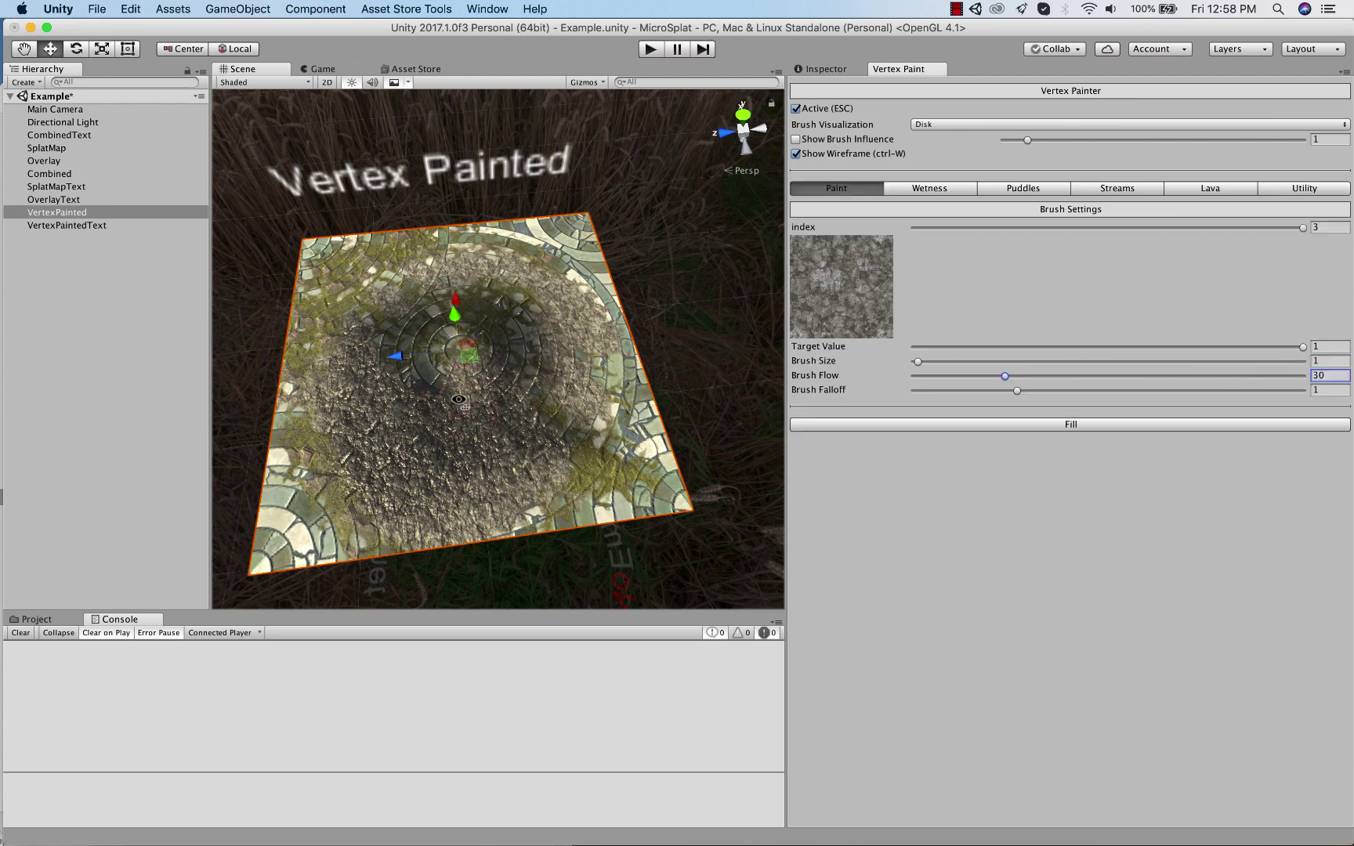
- Paint the index-3 grey rock texture across most of the plane's centre, leaving moss and stone edges
{"action": "mouse_move", "coordinate": [462, 403]}
{"action": "left_mouse_down", "text": "alt"}
{"action": "mouse_move", "coordinate": [401, 408]}
{"action": "mouse_move", "coordinate": [495, 385]}
{"action": "mouse_move", "coordinate": [278, 362]}
{"action": "mouse_move", "coordinate": [526, 348]}
{"action": "mouse_move", "coordinate": [439, 293]}
{"action": "mouse_move", "coordinate": [464, 302]}
{"action": "mouse_move", "coordinate": [452, 420]}
{"action": "mouse_move", "coordinate": [462, 354]}
{"action": "left_mouse_up", "text": "alt"}
{"action": "scroll", "coordinate": [495, 385], "scroll_direction": "up", "scroll_amount": 10}
{"action": "scroll", "coordinate": [527, 348], "scroll_direction": "down", "scroll_amount": 10}
{"action": "scroll", "coordinate": [527, 348], "scroll_direction": "up", "scroll_amount": 5}
{"action": "scroll", "coordinate": [527, 348], "scroll_direction": "down", "scroll_amount": 6}
{"action": "scroll", "coordinate": [464, 303], "scroll_direction": "up", "scroll_amount": 5}
{"action": "scroll", "coordinate": [452, 419], "scroll_direction": "down", "scroll_amount": 5}
{"action": "scroll", "coordinate": [461, 355], "scroll_direction": "up", "scroll_amount": 2}
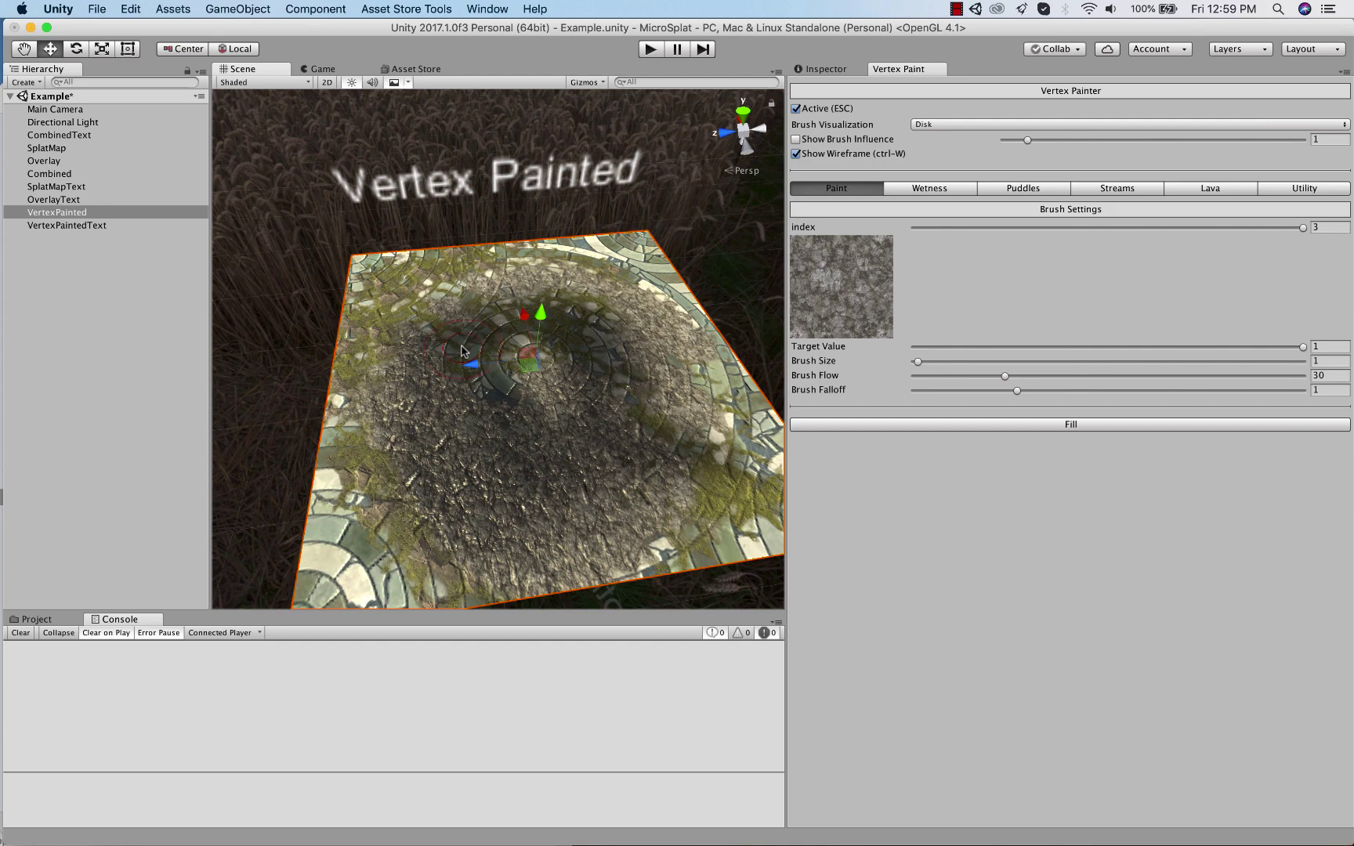
{"action": "mouse_move", "coordinate": [490, 384]}
{"action": "left_mouse_down", "text": "alt"}
{"action": "mouse_move", "coordinate": [425, 361]}
{"action": "mouse_move", "coordinate": [384, 393]}
{"action": "mouse_move", "coordinate": [451, 377]}
{"action": "left_mouse_up", "text": "alt"}
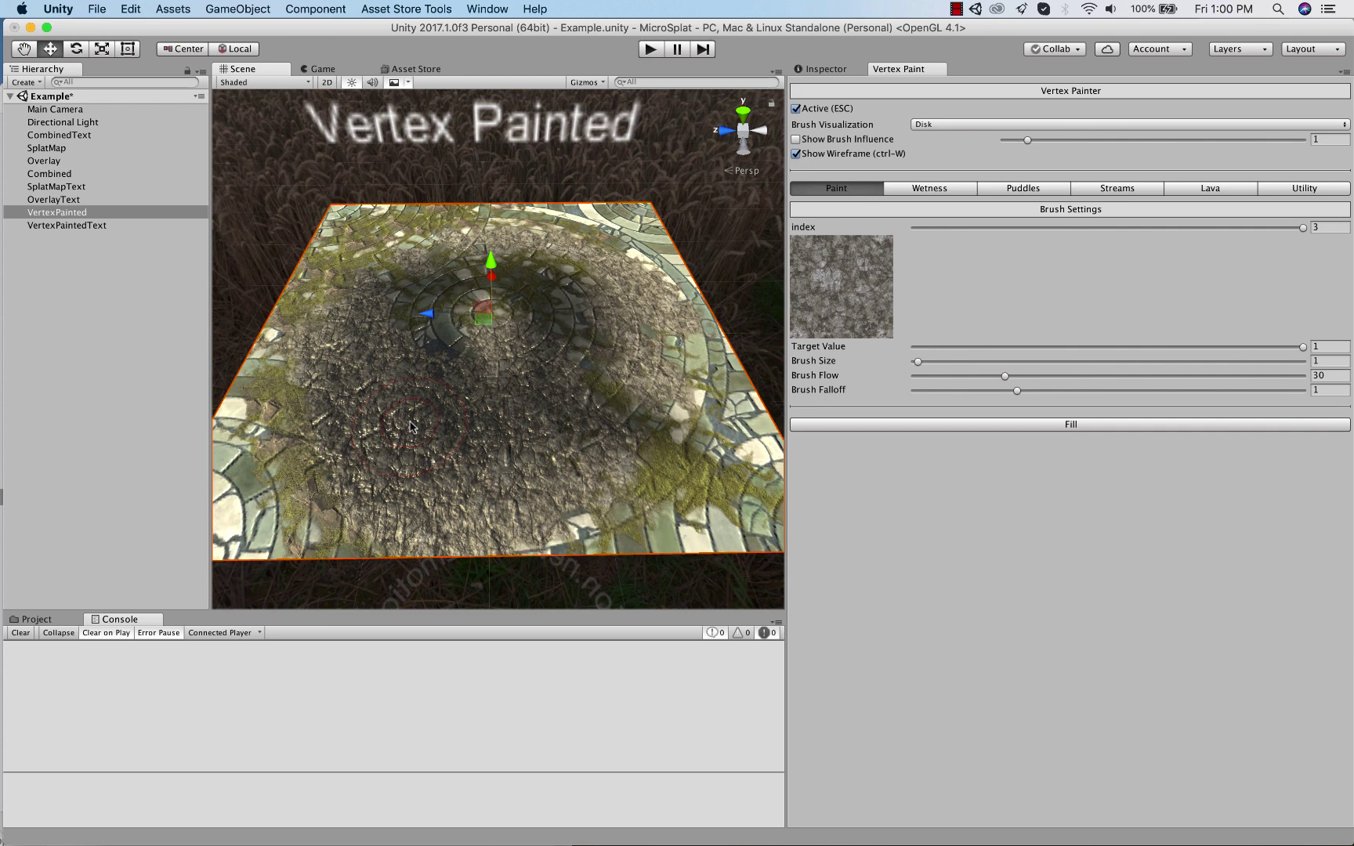
{"action": "mouse_move", "coordinate": [533, 352]}
{"action": "left_mouse_down", "text": "alt"}
{"action": "mouse_move", "coordinate": [552, 343]}
{"action": "mouse_move", "coordinate": [537, 342]}
{"action": "left_mouse_up", "text": "alt"}
{"action": "scroll", "coordinate": [537, 341], "scroll_direction": "down", "scroll_amount": 5}
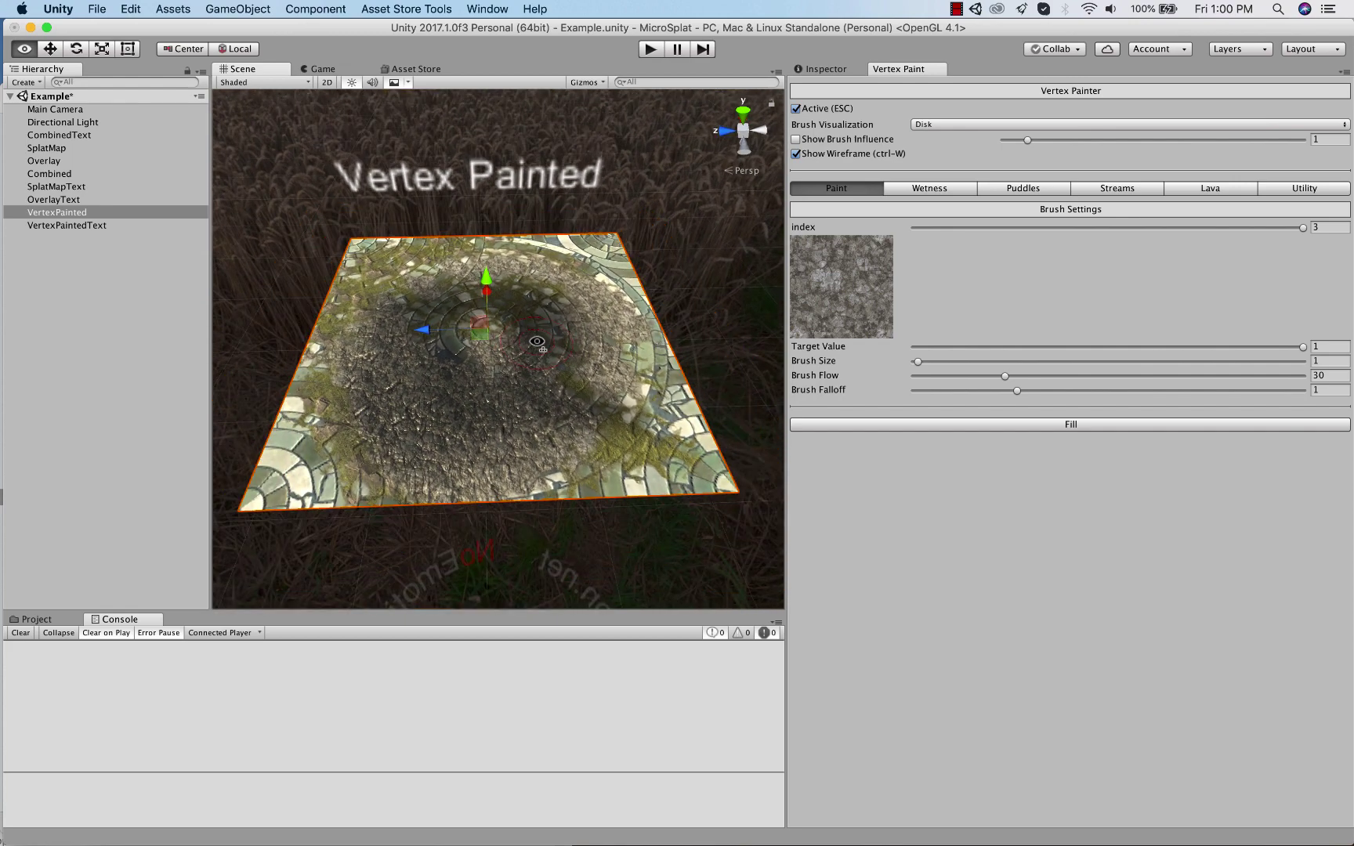
{"action": "scroll", "coordinate": [536, 342], "scroll_direction": "up", "scroll_amount": 6}
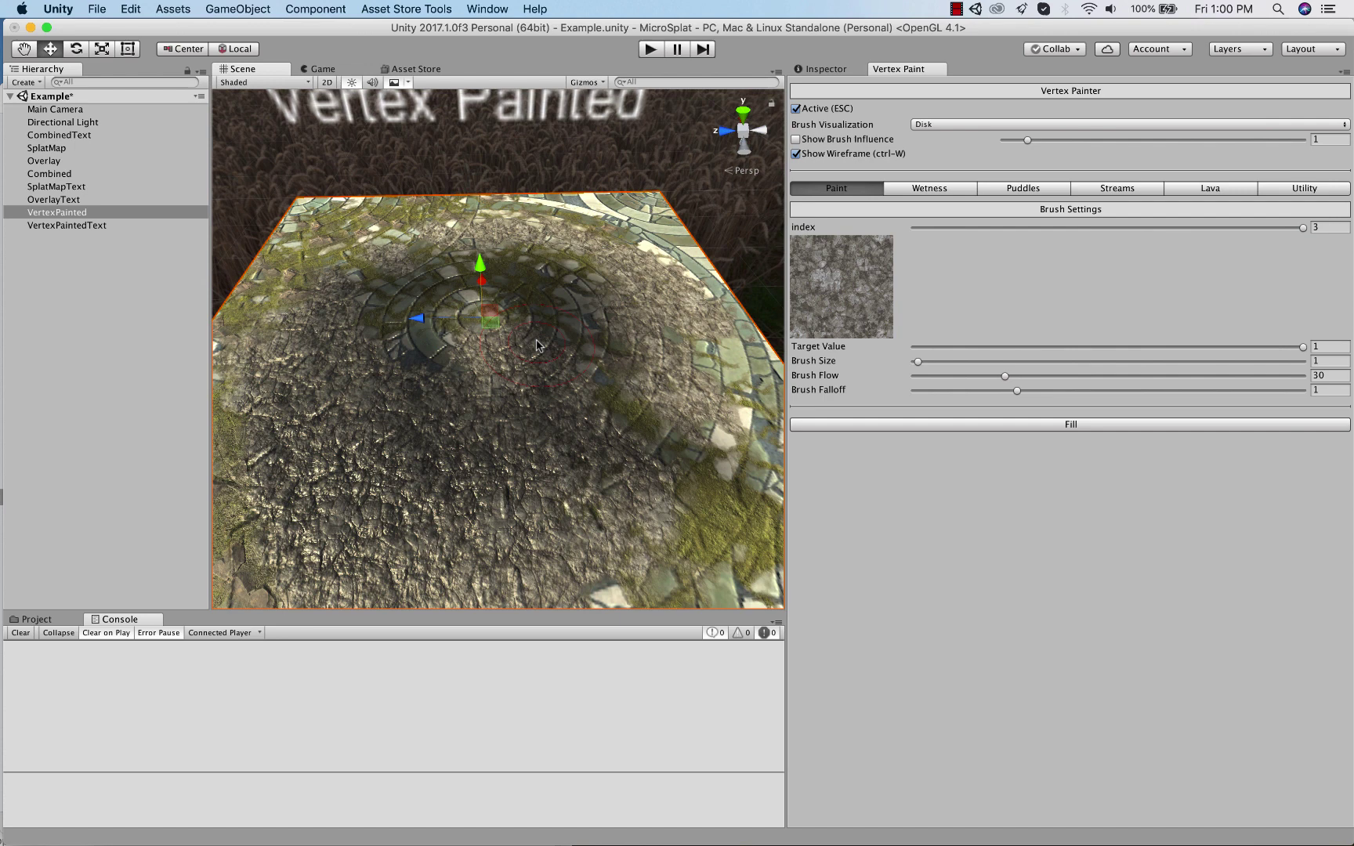
{"action": "mouse_move", "coordinate": [538, 392]}
{"action": "left_mouse_down", "text": "alt"}
{"action": "mouse_move", "coordinate": [442, 388]}
{"action": "mouse_move", "coordinate": [766, 410]}
{"action": "mouse_move", "coordinate": [362, 434]}
{"action": "mouse_move", "coordinate": [530, 404]}
{"action": "mouse_move", "coordinate": [520, 473]}
{"action": "mouse_move", "coordinate": [576, 460]}
{"action": "left_mouse_up", "text": "alt"}
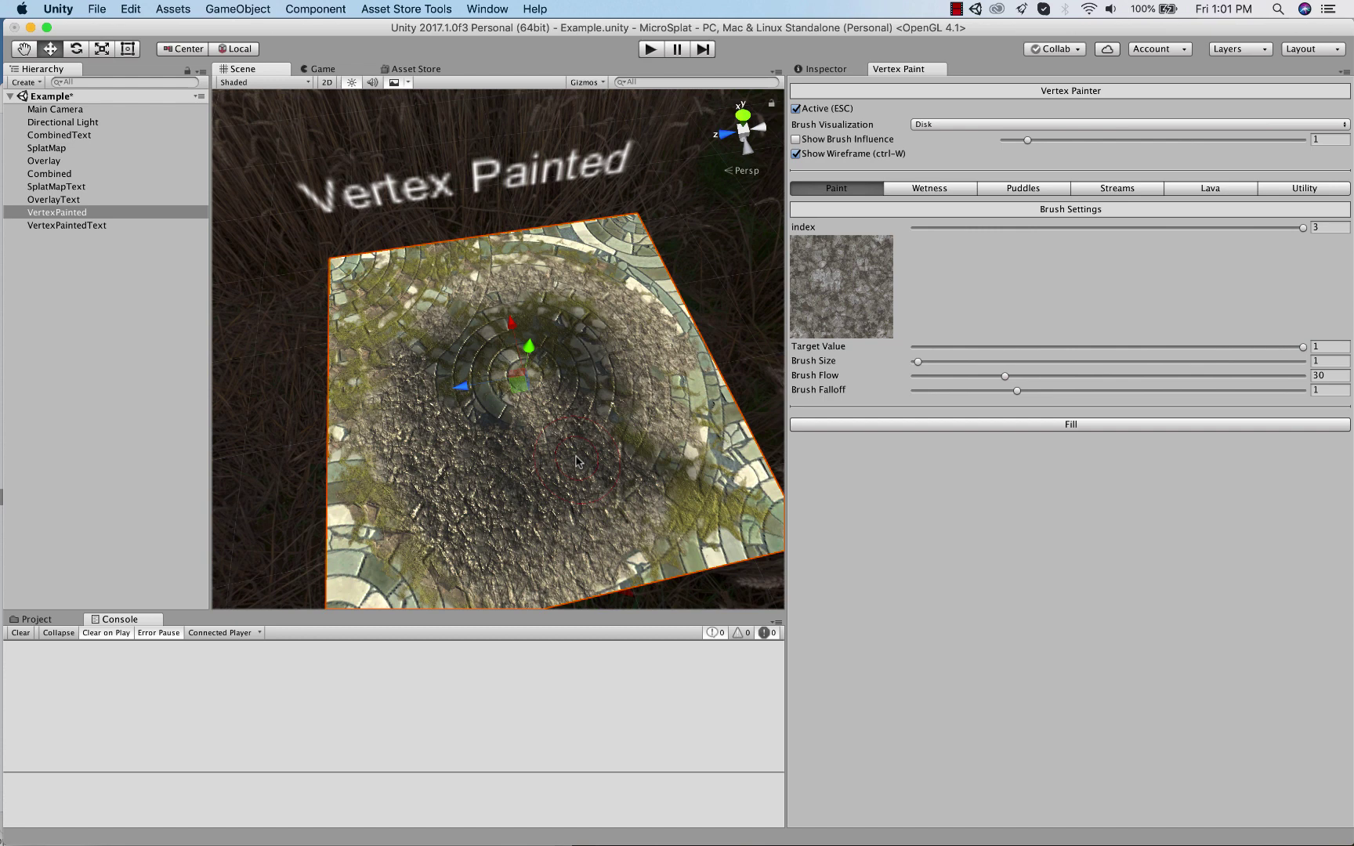
{"action": "mouse_move", "coordinate": [583, 444]}
{"action": "left_mouse_down", "text": "alt"}
{"action": "mouse_move", "coordinate": [188, 353]}
{"action": "mouse_move", "coordinate": [367, 331]}
{"action": "mouse_move", "coordinate": [620, 377]}
{"action": "mouse_move", "coordinate": [719, 357]}
{"action": "left_mouse_up", "text": "alt"}
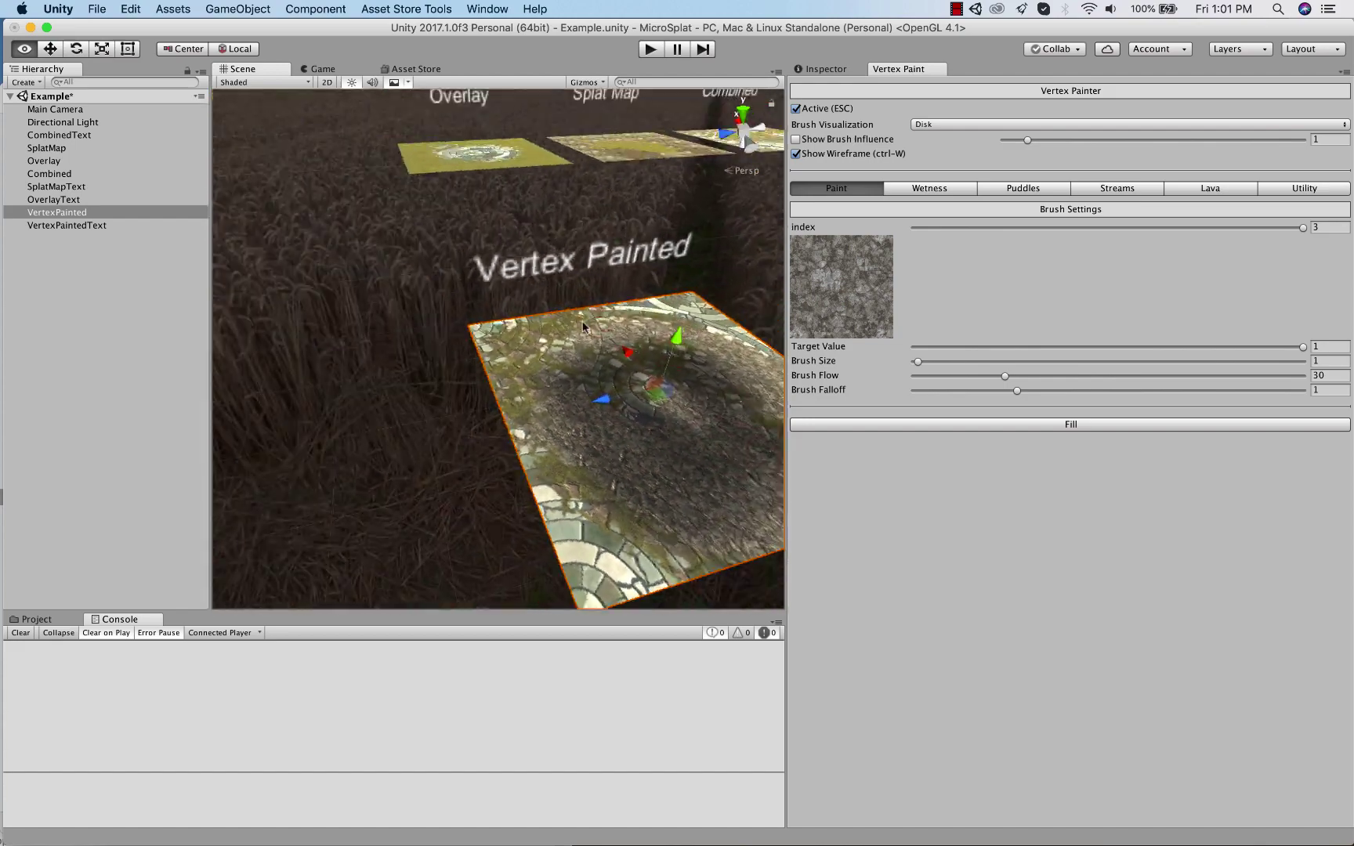
{"action": "key", "text": "f"}
{"action": "scroll", "coordinate": [587, 369], "scroll_direction": "up", "scroll_amount": 10}
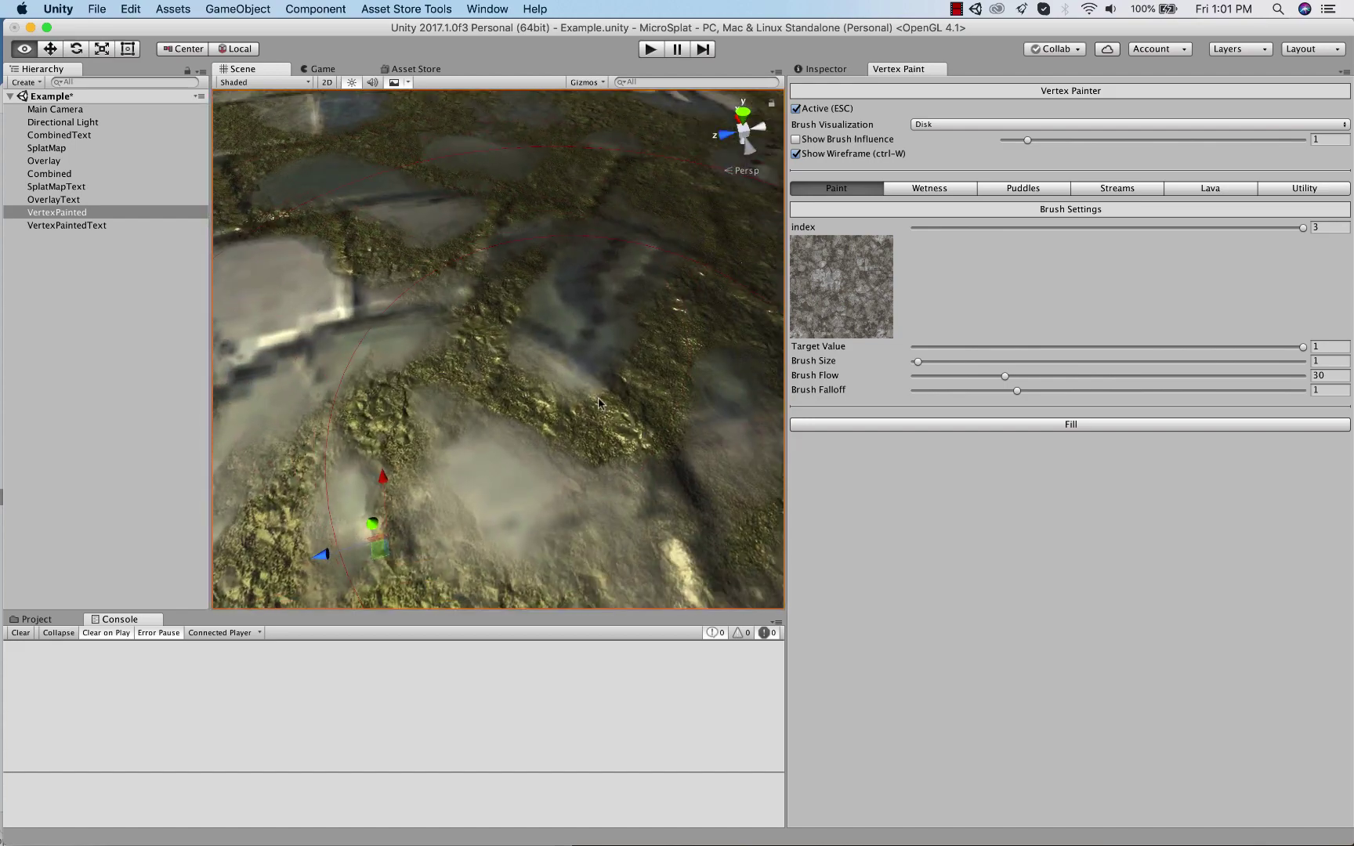
{"action": "key", "text": "f"}
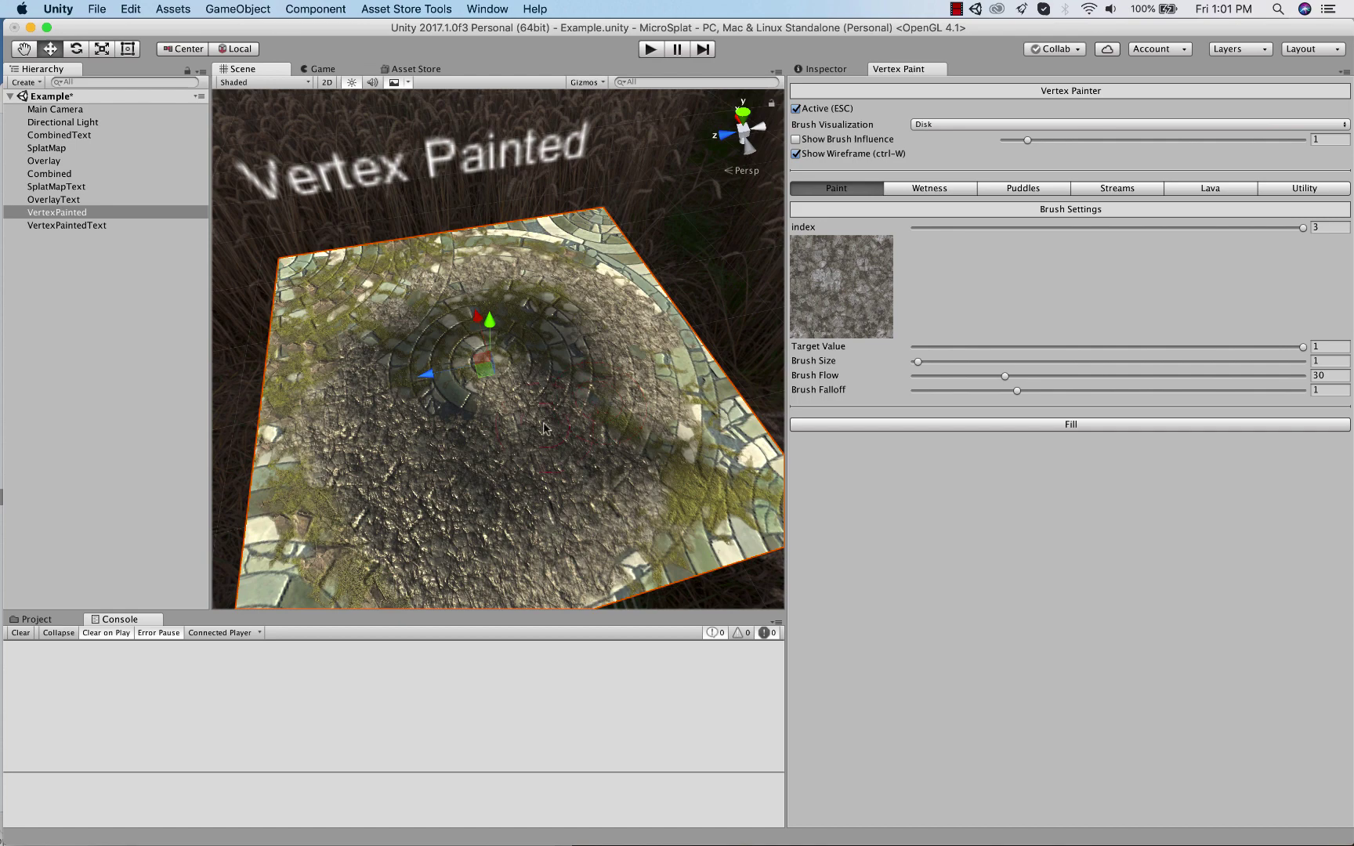
{"action": "mouse_move", "coordinate": [547, 429]}
{"action": "left_mouse_down", "text": "alt"}
{"action": "mouse_move", "coordinate": [397, 409]}
{"action": "mouse_move", "coordinate": [501, 353]}
{"action": "mouse_move", "coordinate": [470, 406]}
{"action": "mouse_move", "coordinate": [521, 439]}
{"action": "mouse_move", "coordinate": [516, 297]}
{"action": "mouse_move", "coordinate": [349, 387]}
{"action": "mouse_move", "coordinate": [510, 433]}
{"action": "left_mouse_up", "text": "alt"}
{"action": "scroll", "coordinate": [349, 388], "scroll_direction": "down", "scroll_amount": 5}
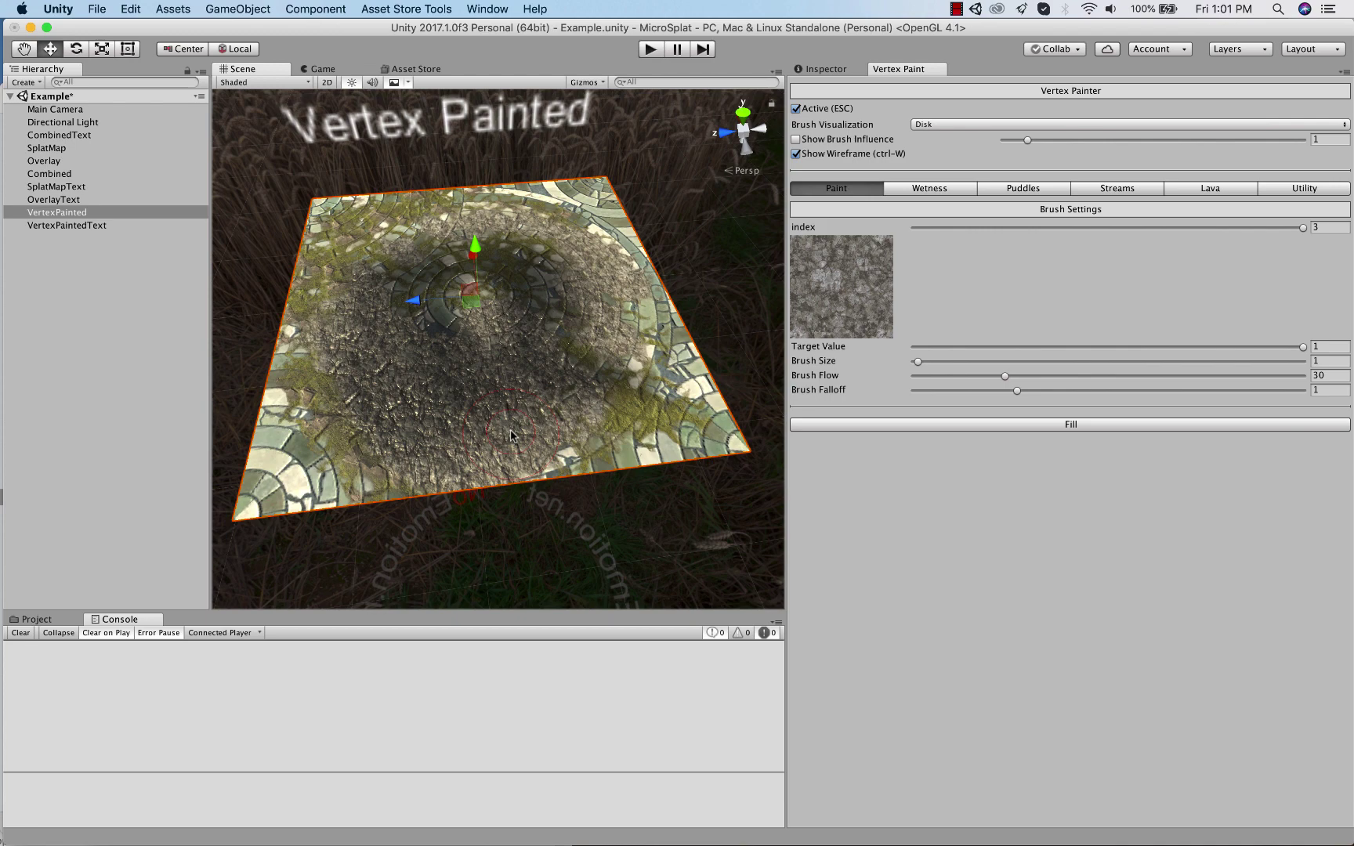
{"action": "mouse_move", "coordinate": [512, 359]}
{"action": "left_mouse_down", "text": "alt"}
{"action": "mouse_move", "coordinate": [282, 353]}
{"action": "mouse_move", "coordinate": [444, 305]}
{"action": "mouse_move", "coordinate": [446, 282]}
{"action": "left_mouse_up", "text": "alt"}
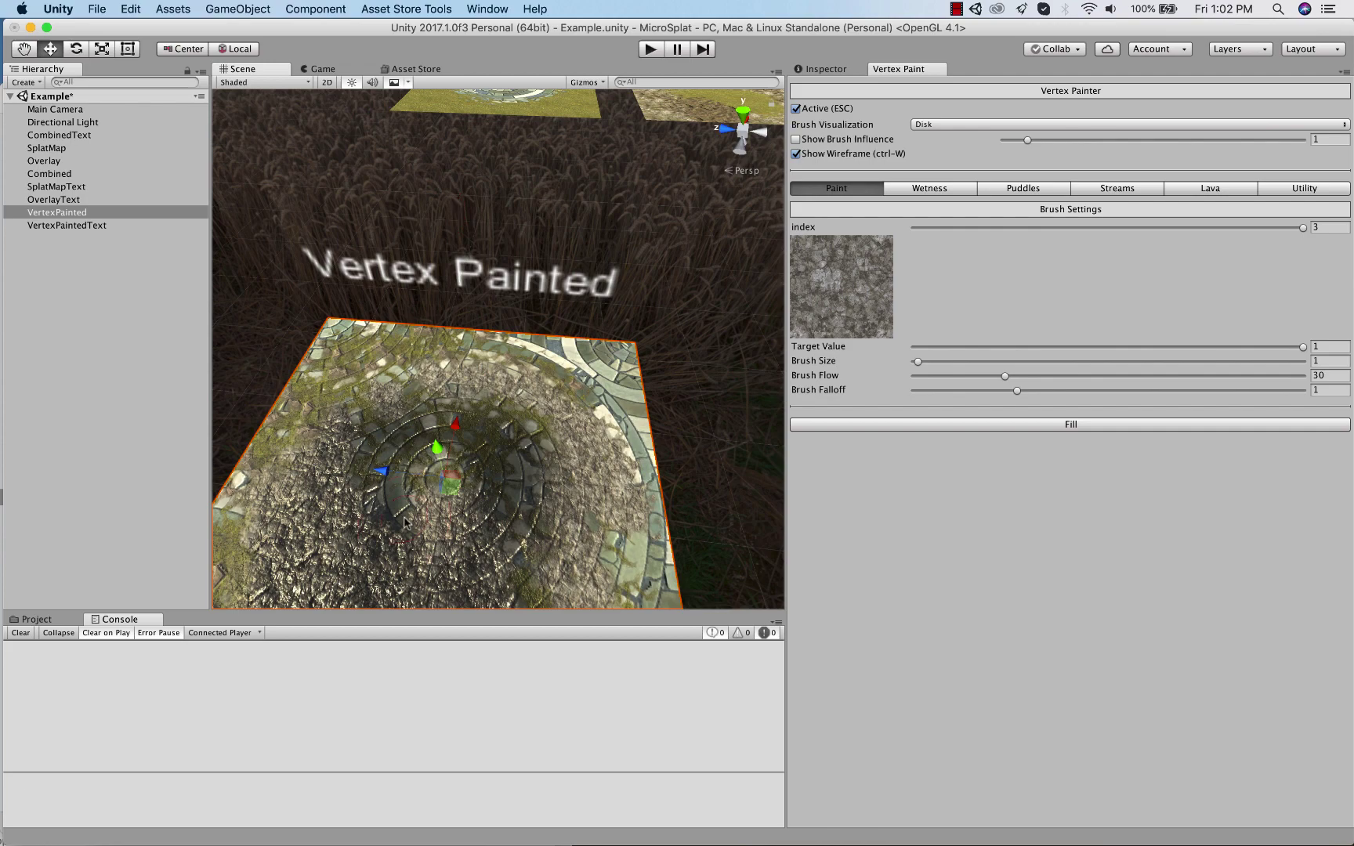
- Show the MicroSplat VertexPaint Editor folder with VertexPainterWindow in the Project browser
{"action": "mouse_move", "coordinate": [406, 517]}
{"action": "left_mouse_down", "text": "alt"}
{"action": "mouse_move", "coordinate": [519, 359]}
{"action": "mouse_move", "coordinate": [179, 427]}
{"action": "mouse_move", "coordinate": [664, 444]}
{"action": "left_mouse_up", "text": "alt"}
{"action": "right_click_drag", "start_coordinate": [664, 444], "coordinate": [509, 430], "text": "alt"}
{"action": "scroll", "coordinate": [509, 429], "scroll_direction": "up", "scroll_amount": 3}
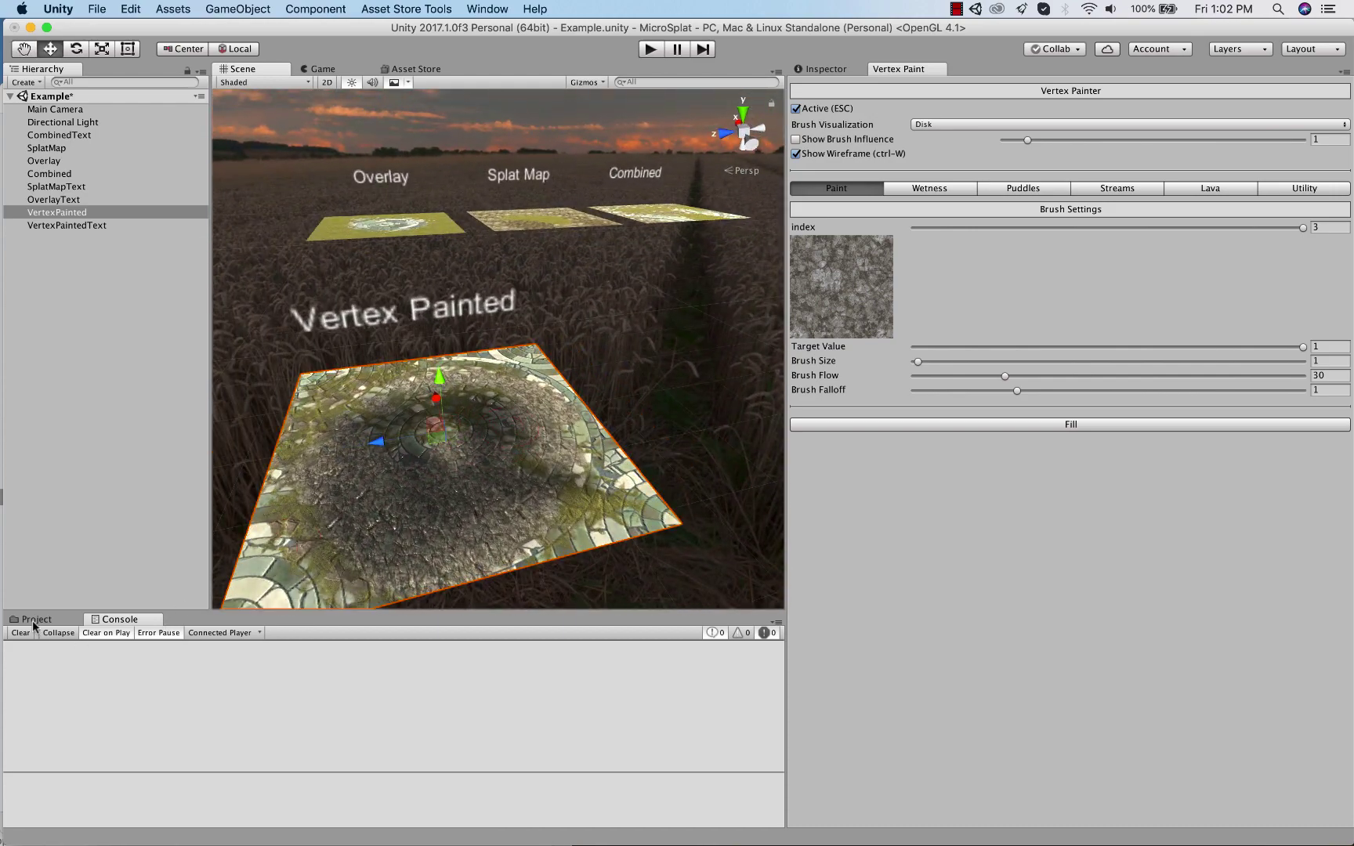
{"action": "left_click", "coordinate": [33, 620]}
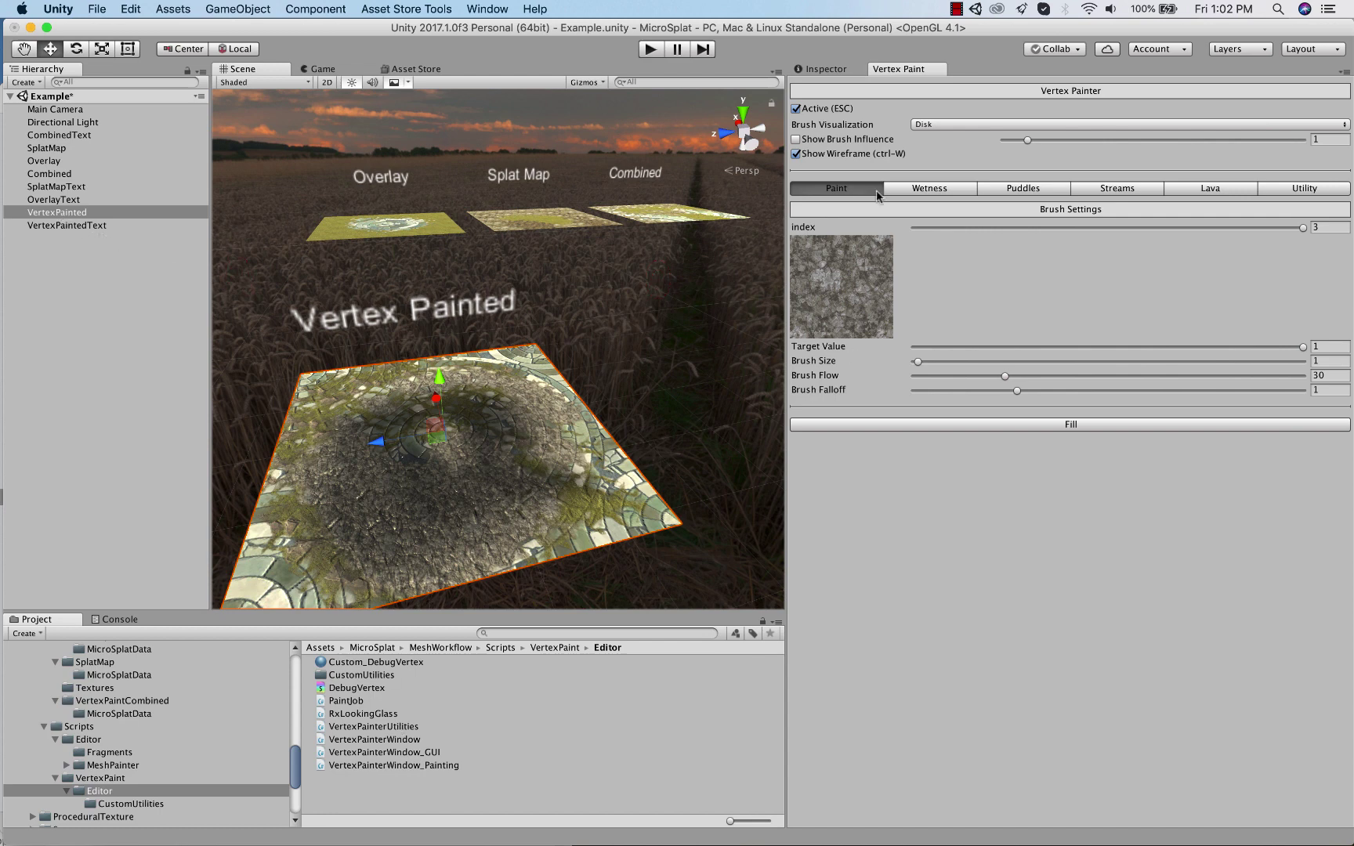
{"action": "left_click", "coordinate": [833, 73]}
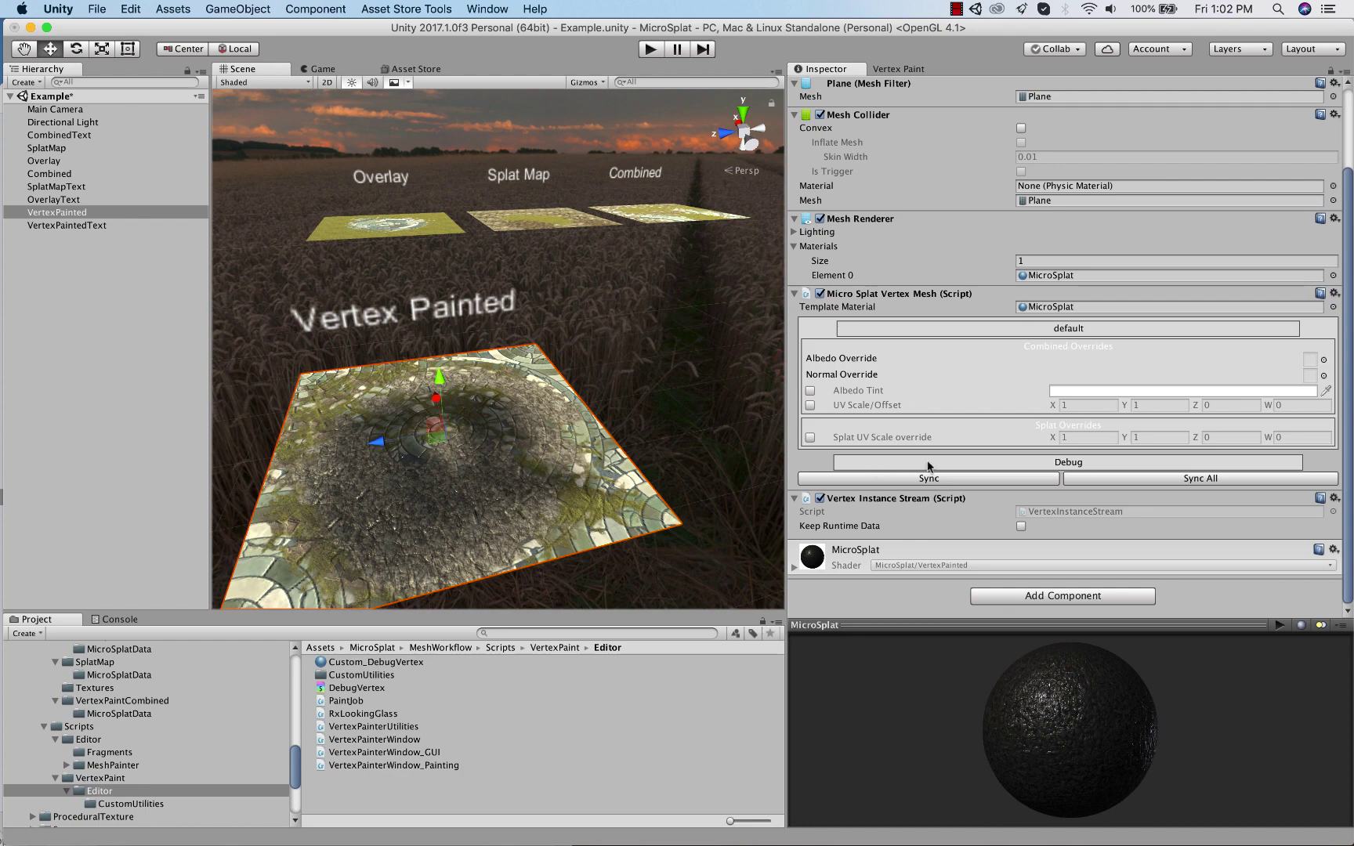
{"action": "left_click", "coordinate": [1058, 464]}
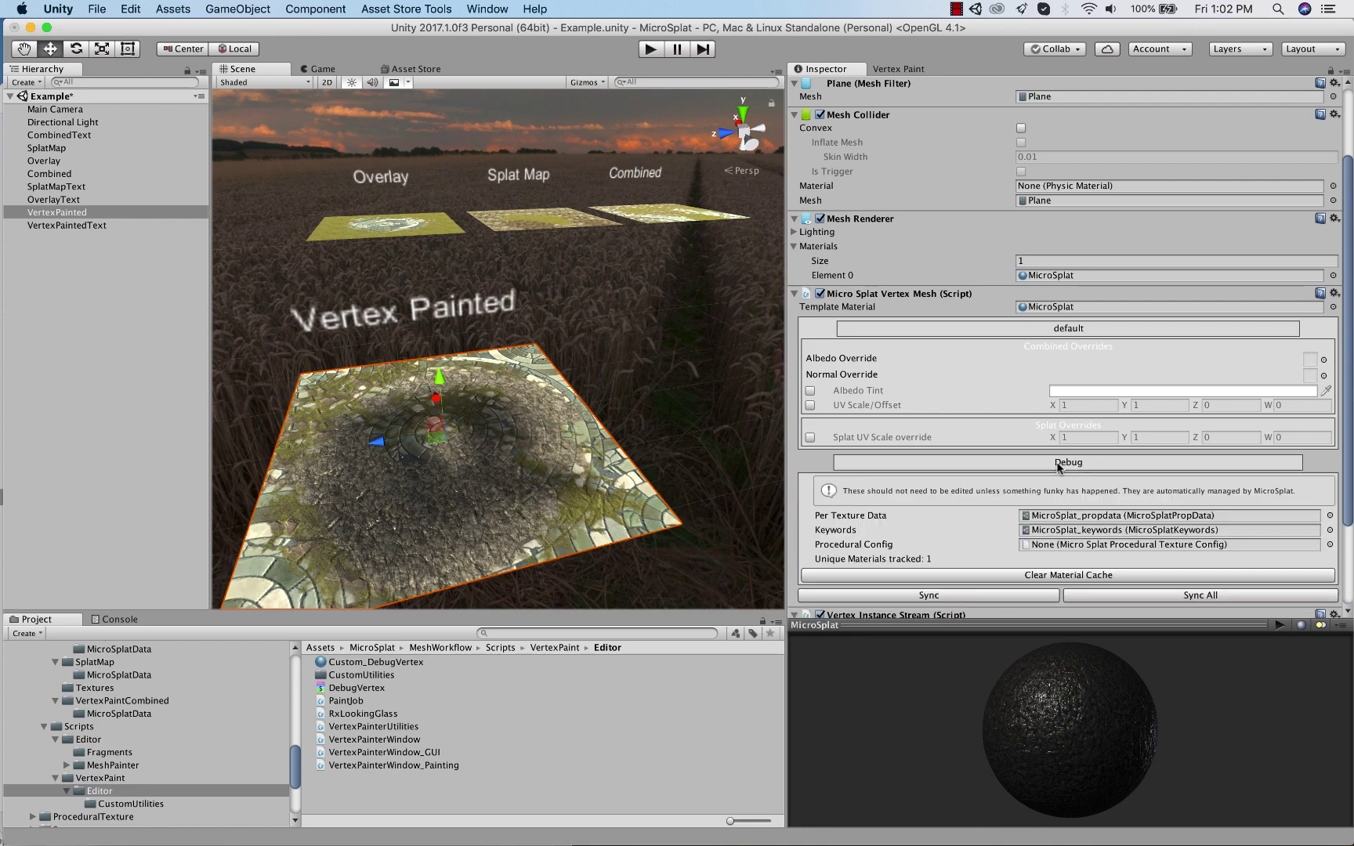
{"action": "left_click", "coordinate": [1058, 464]}
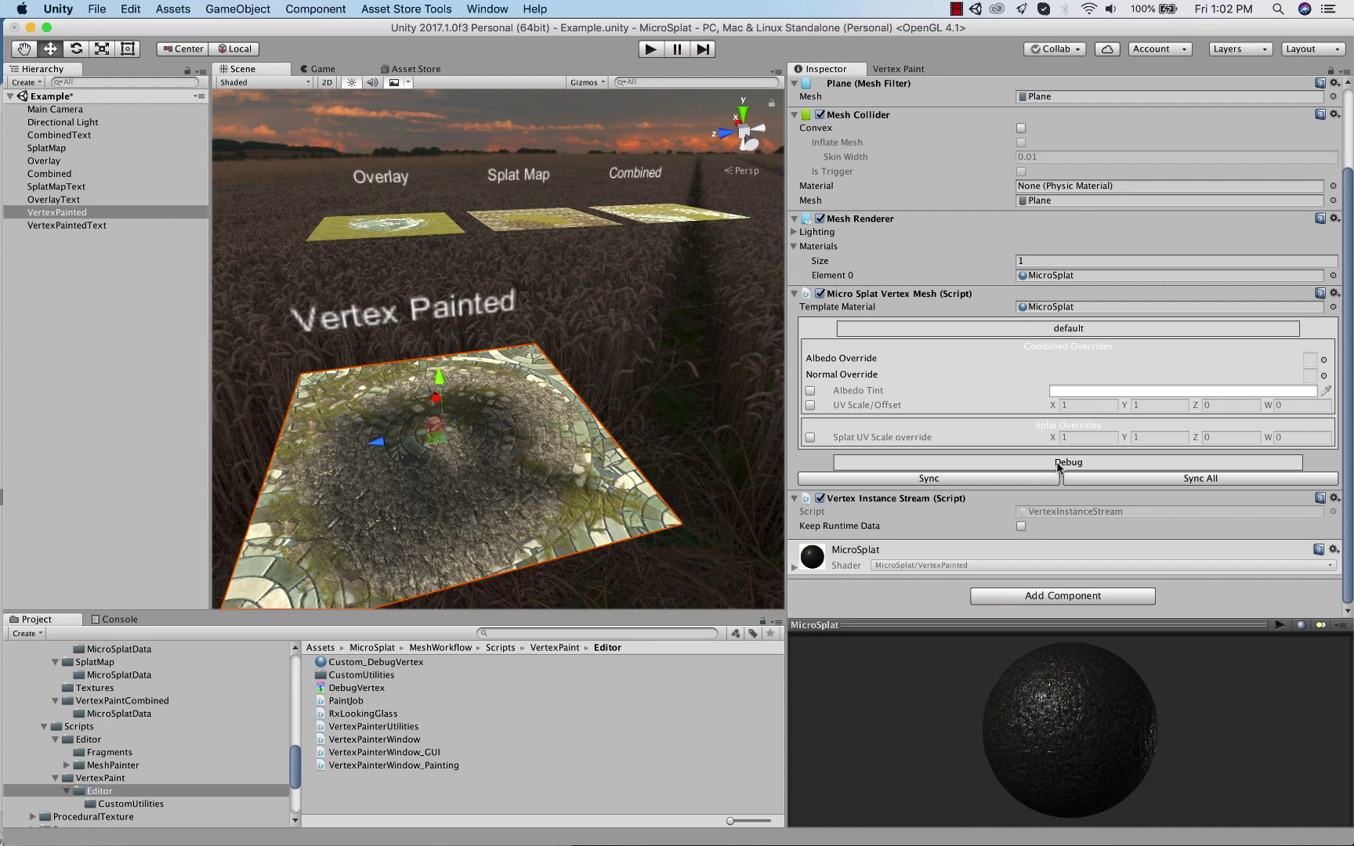
{"action": "left_click", "coordinate": [886, 70]}
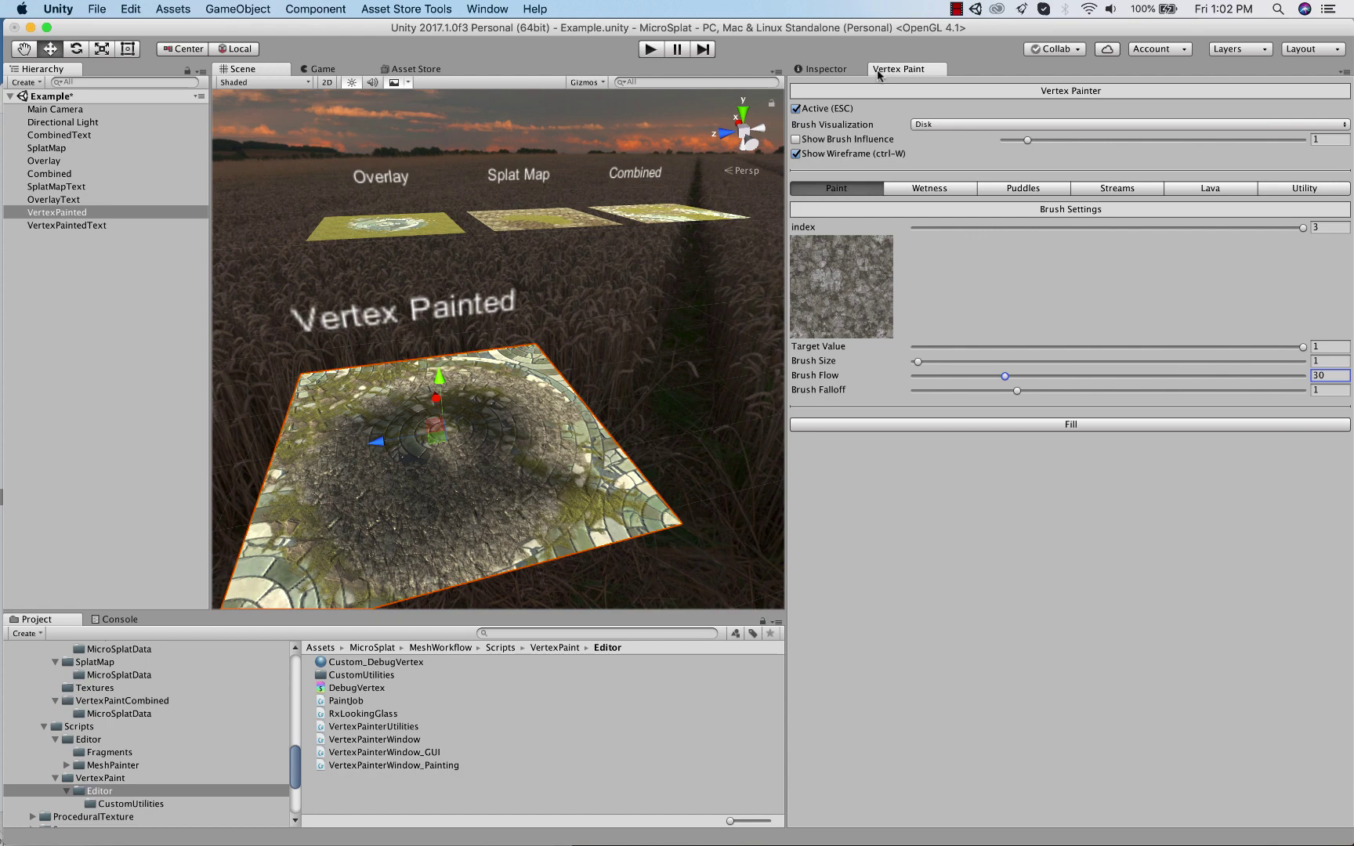
{"action": "key", "text": "alt"}
{"action": "left_click_drag", "start_coordinate": [488, 447], "coordinate": [443, 462], "text": "alt"}
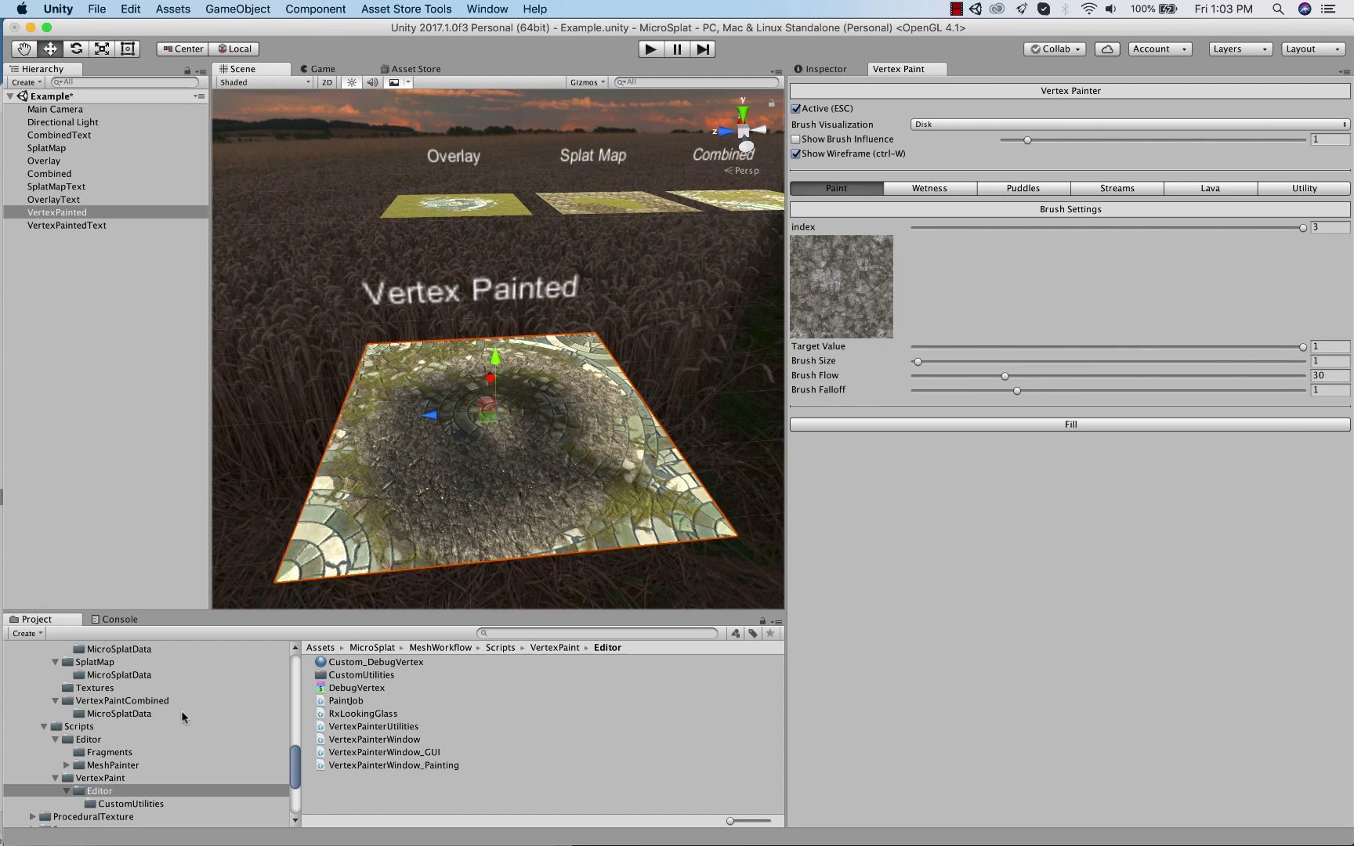
{"action": "scroll", "coordinate": [182, 717], "scroll_direction": "up", "scroll_amount": 5}
{"action": "scroll", "coordinate": [182, 714], "scroll_direction": "down", "scroll_amount": 8}
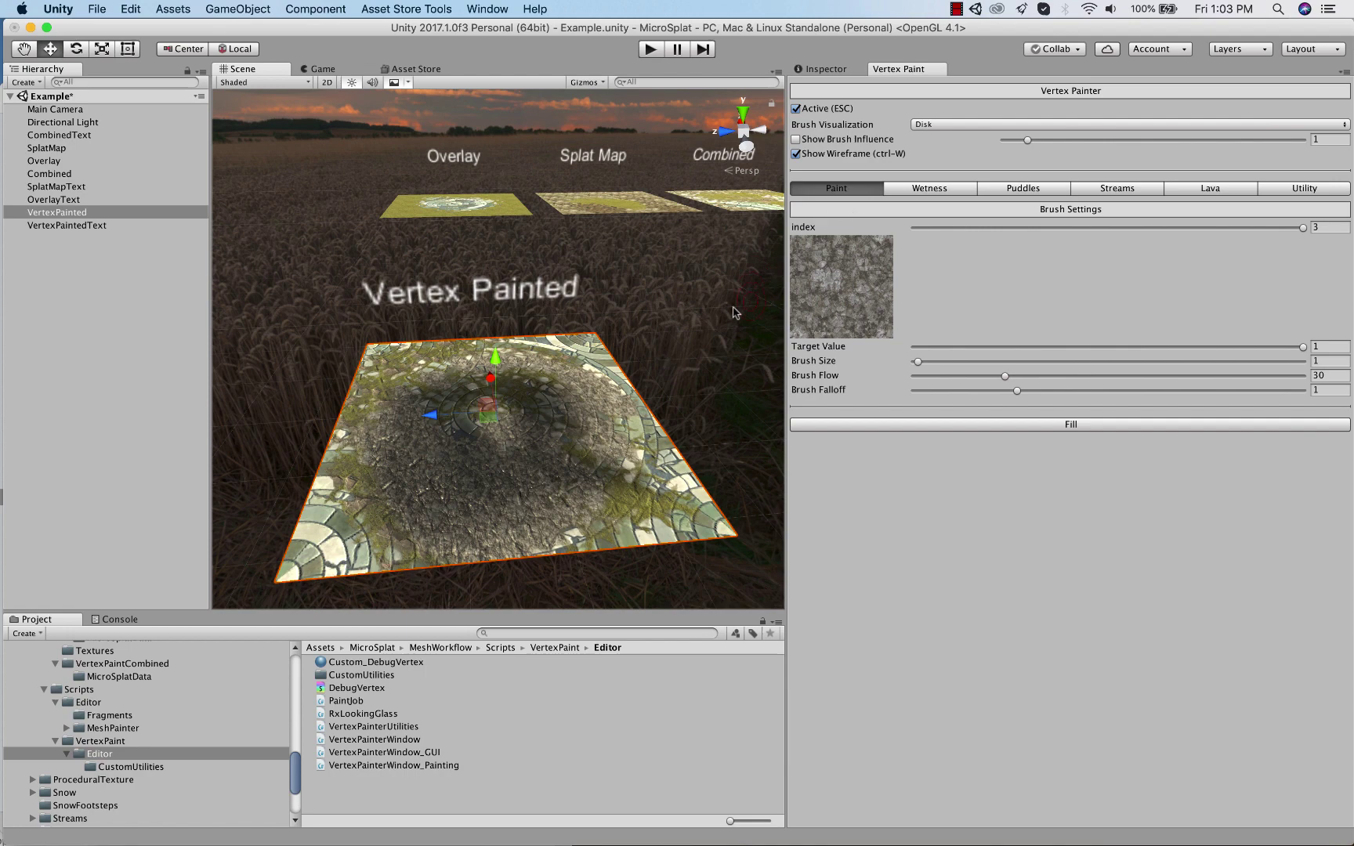
- Orbit over the rock-painted plane, then reveal the macOS Dock to leave Unity
{"action": "left_click_drag", "start_coordinate": [555, 478], "coordinate": [559, 513], "text": "alt"}
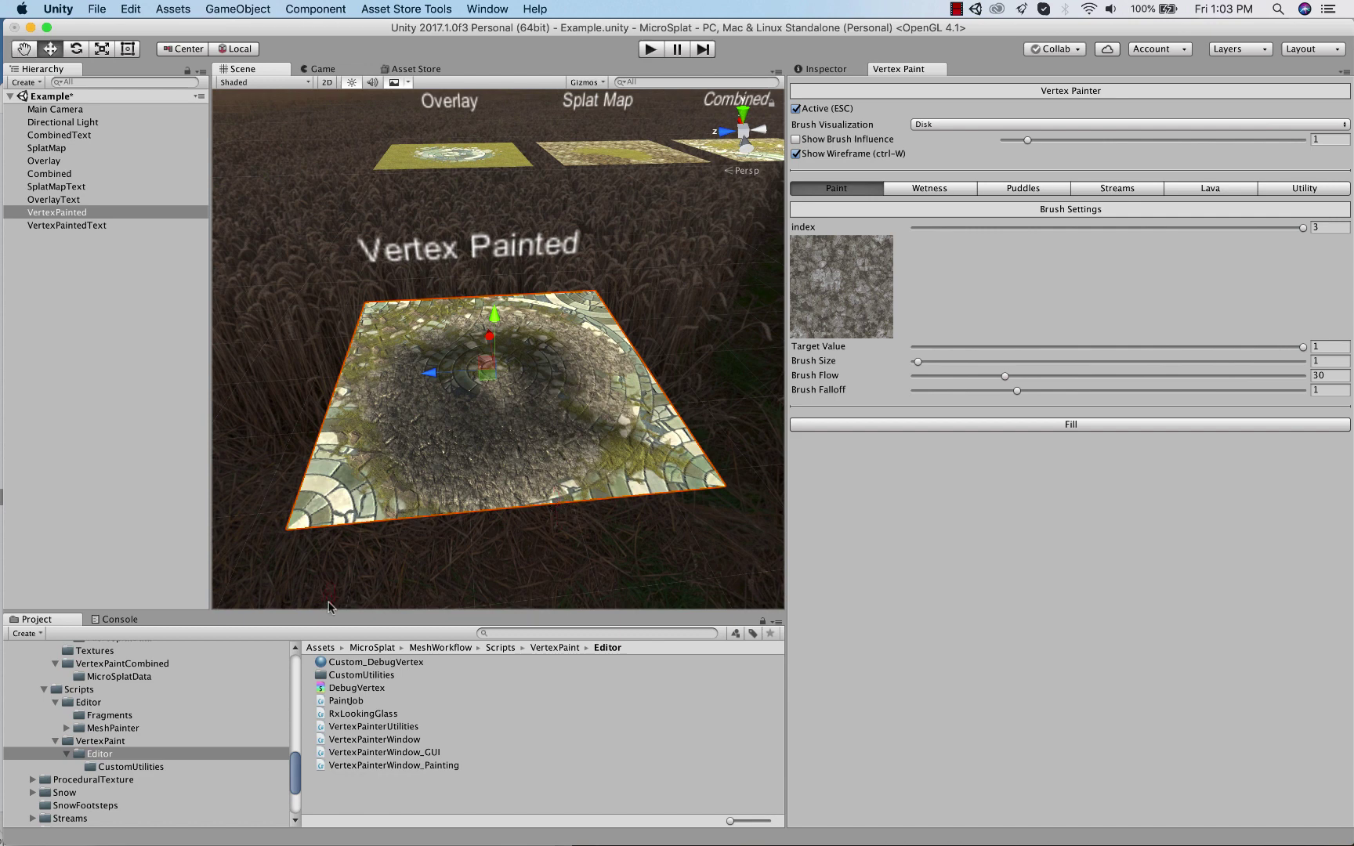
{"action": "mouse_move", "coordinate": [430, 832]}
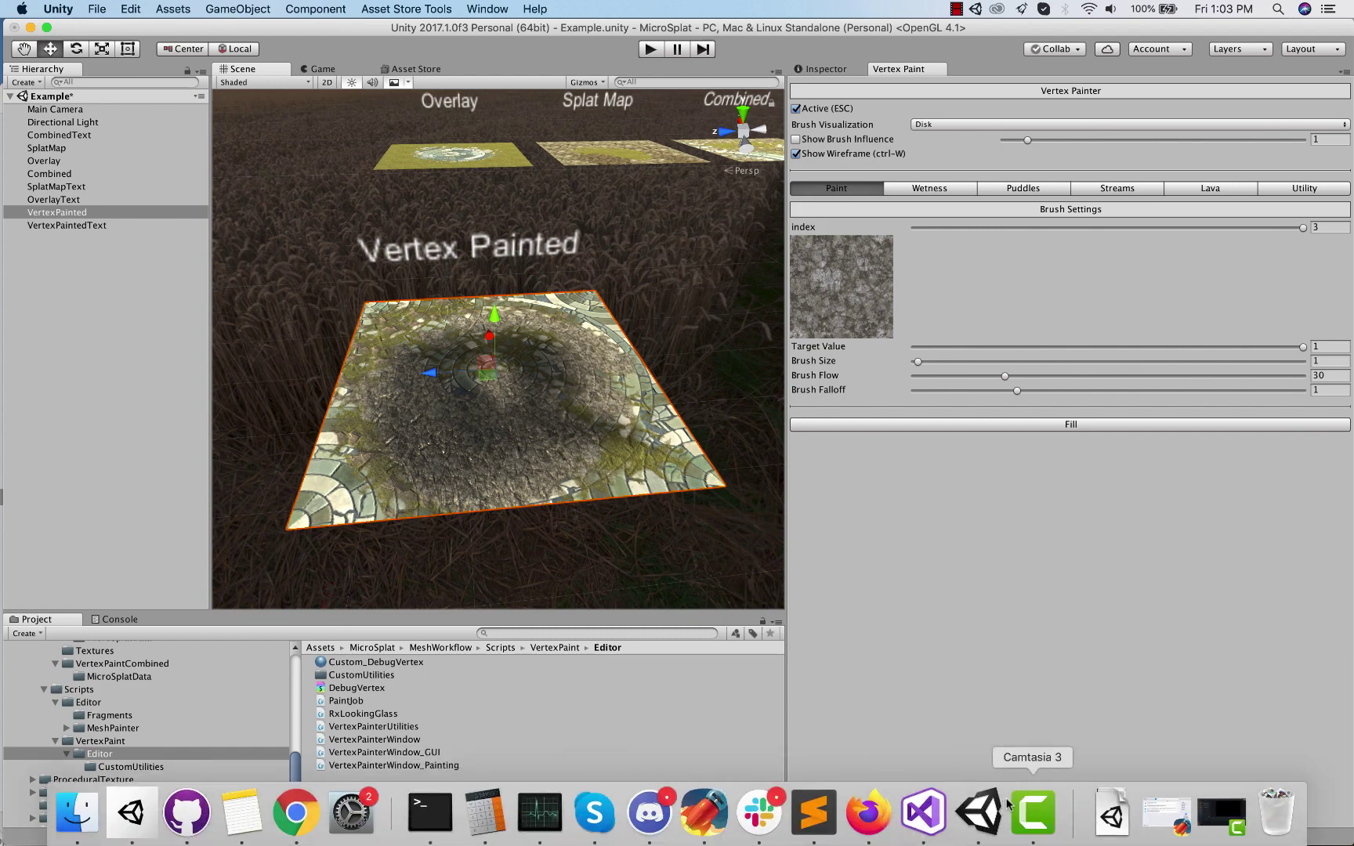